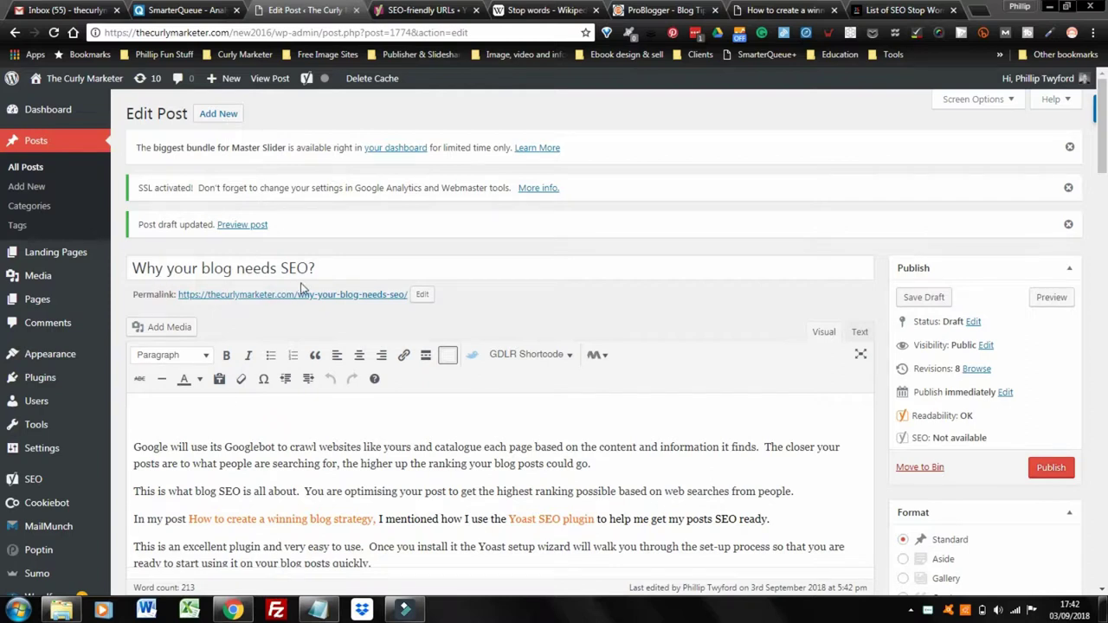
- Expand the Focus keyword section of the post's Yoast SEO box and bring its analysis results into view
click(477, 406)
scroll(482, 407, down, 2)
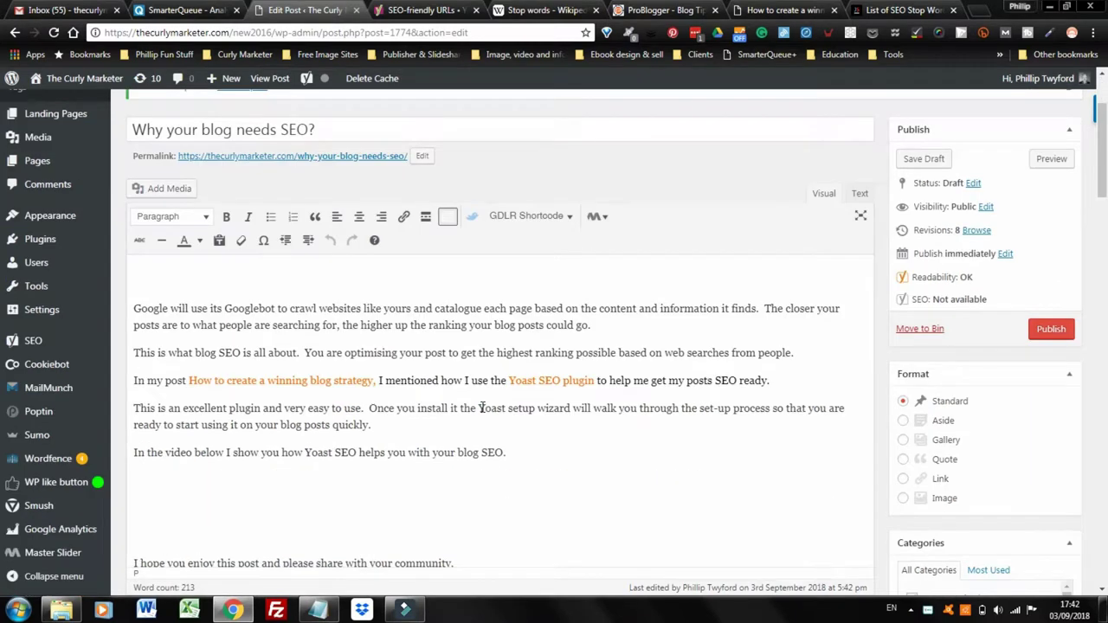
scroll(481, 407, down, 7)
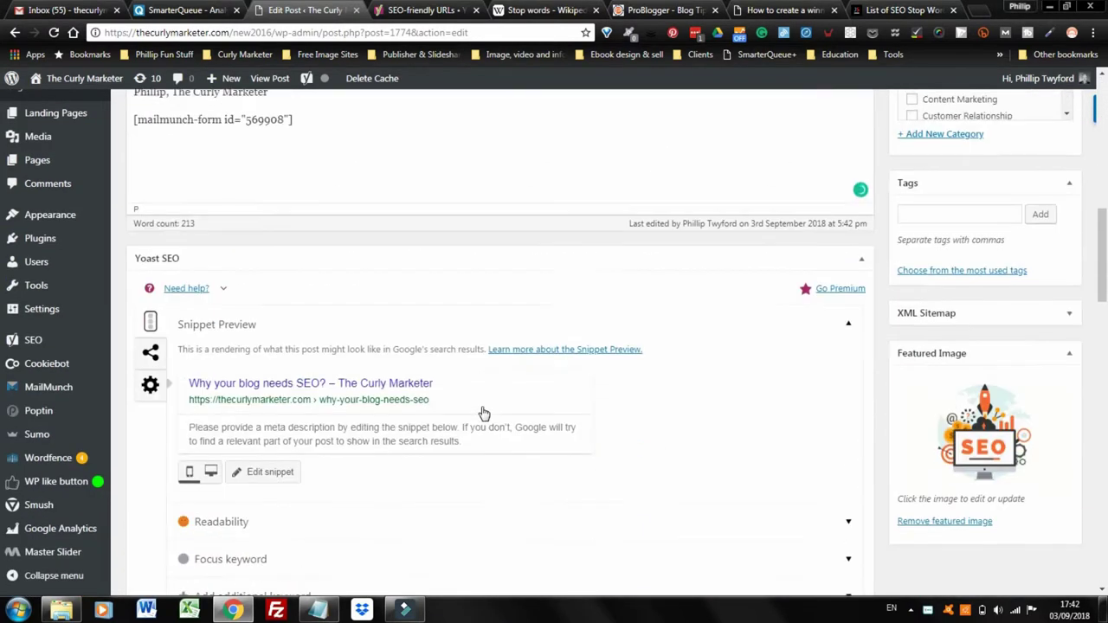
scroll(483, 414, down, 3)
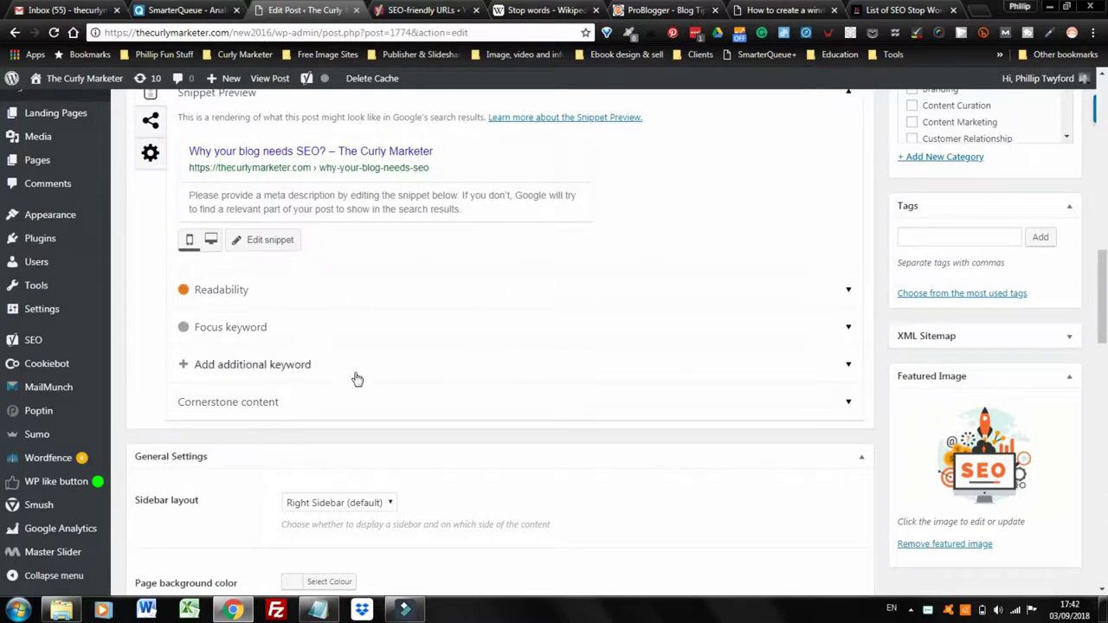
click(260, 329)
scroll(507, 416, down, 2)
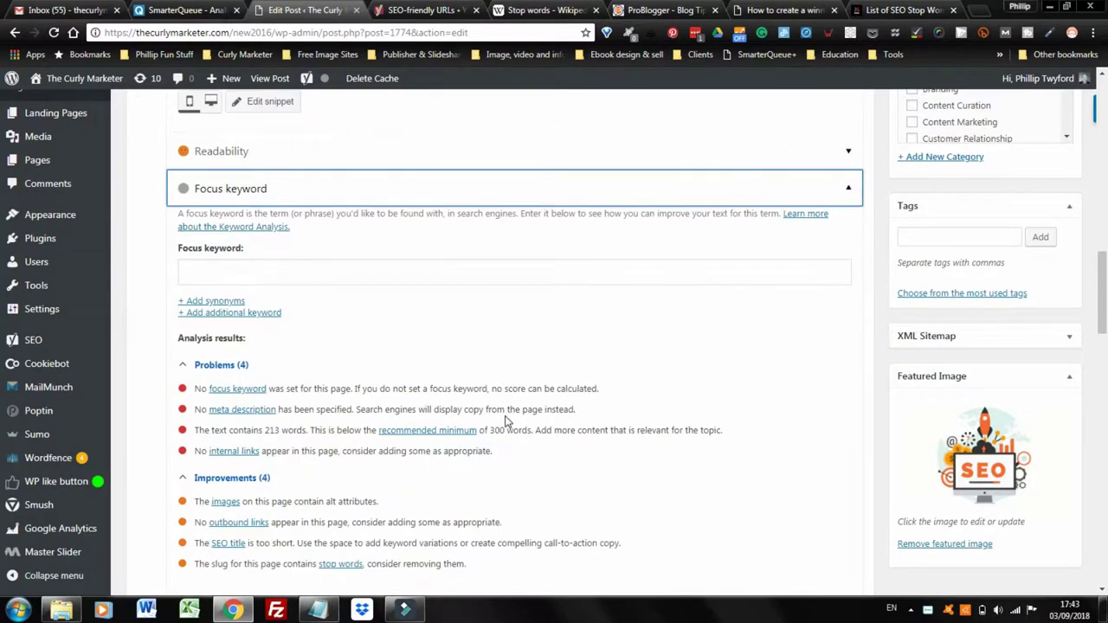
scroll(506, 422, down, 1)
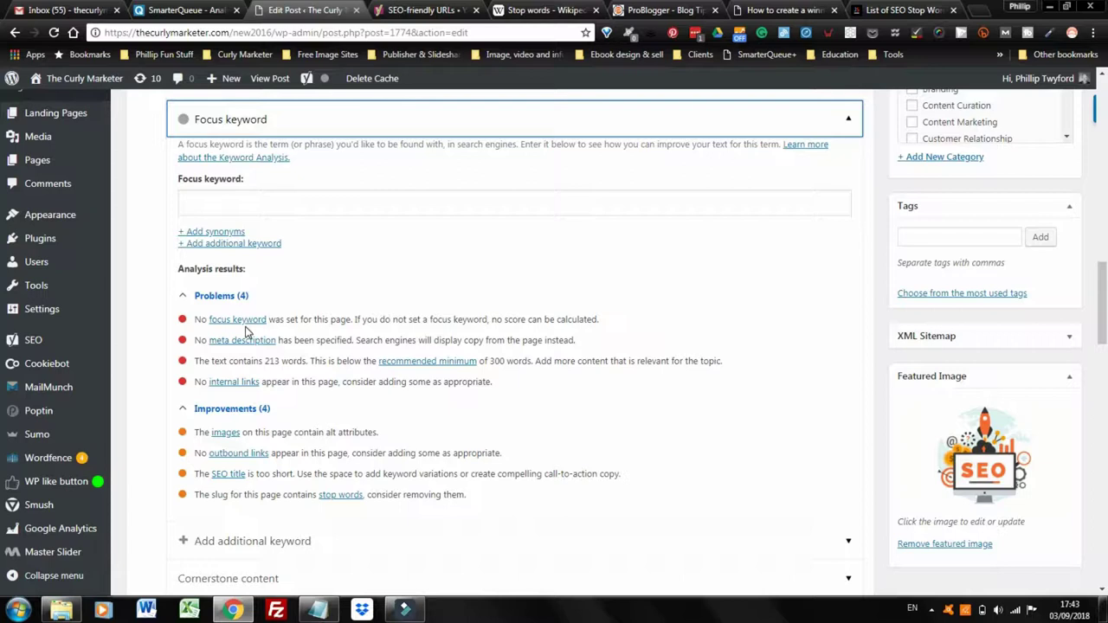
- Set the post's focus keyword to "blog SEO"
click(255, 205)
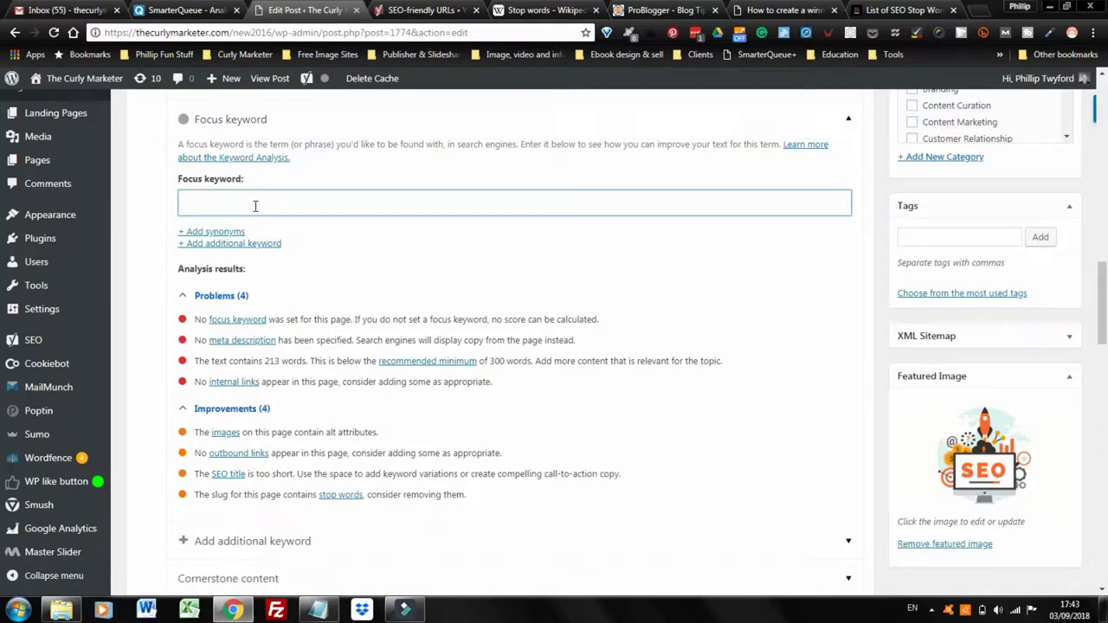
text(blog )
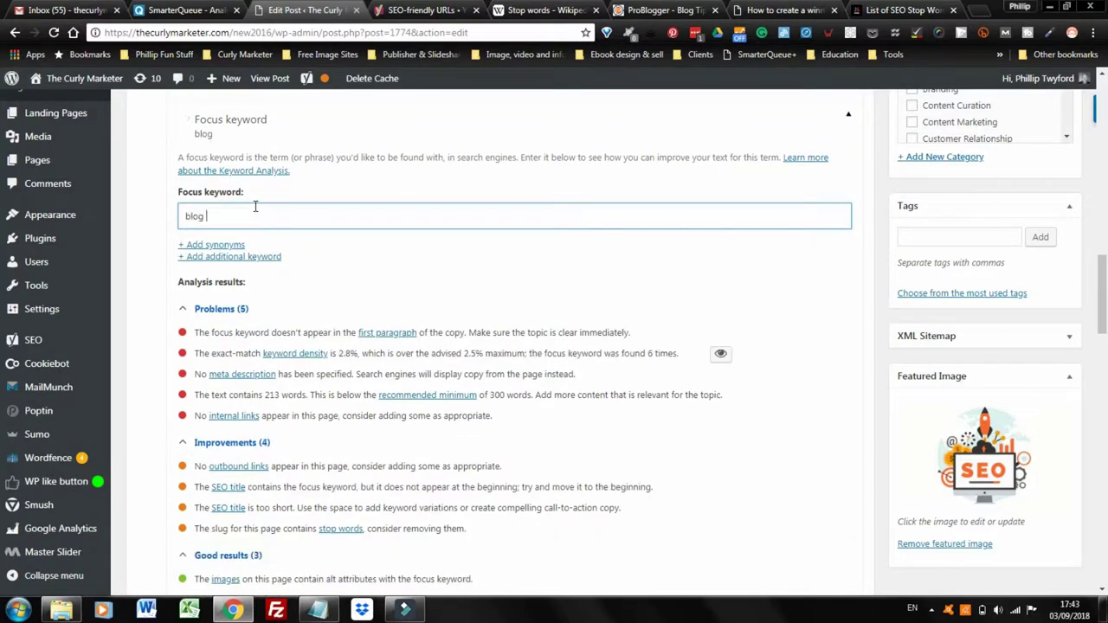
text(SEO)
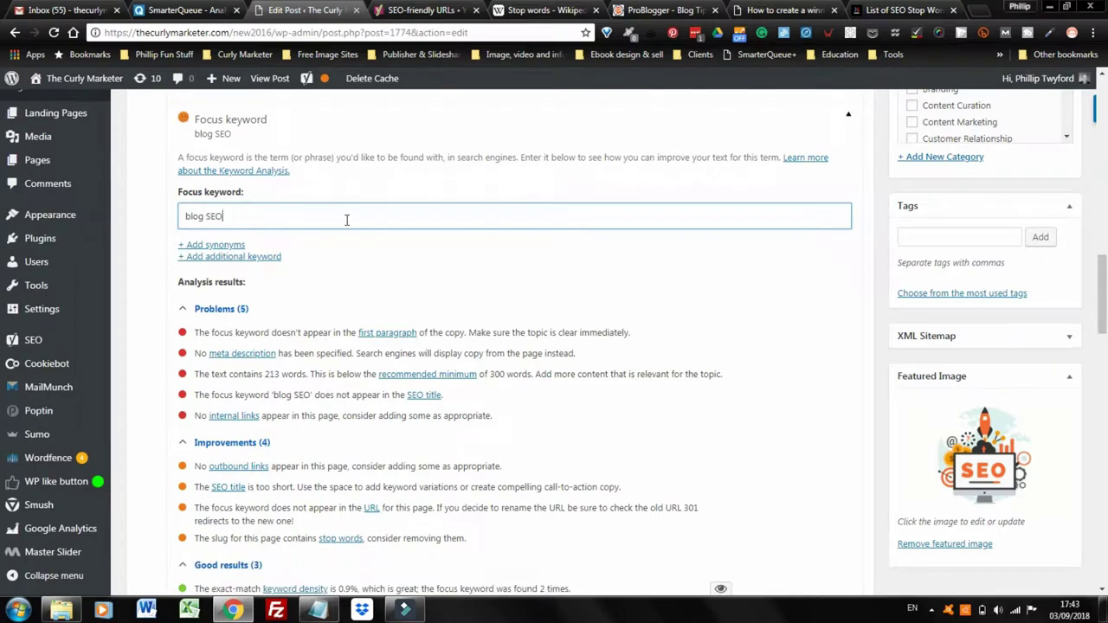
click(647, 266)
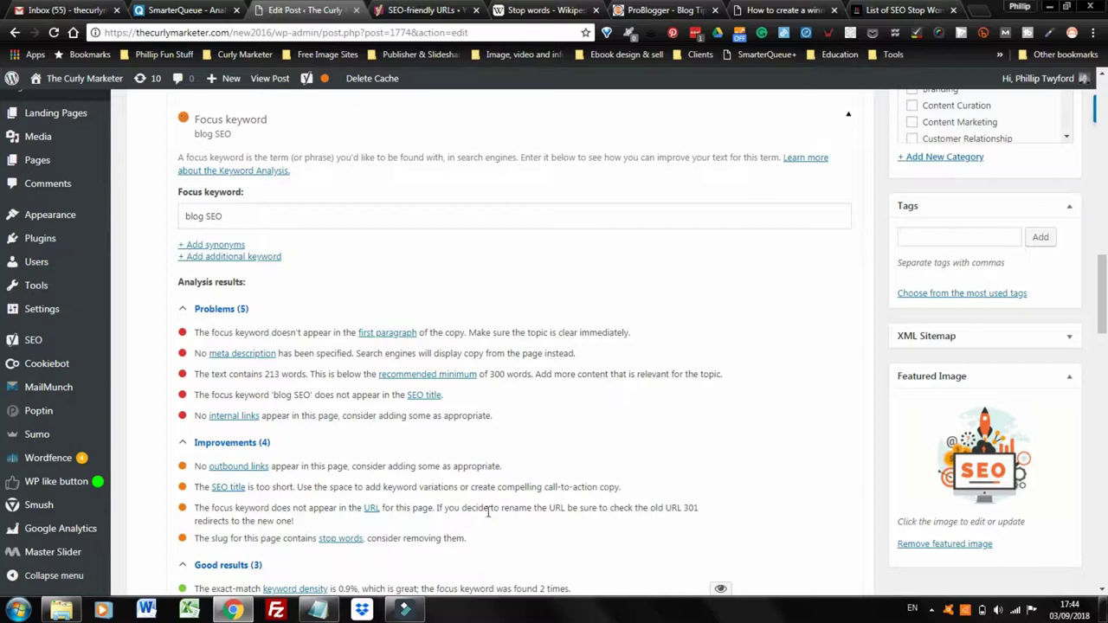
- Switch to the Notepad notes and copy the paragraphs under "Body copy", starting "When you create a new post"
click(317, 610)
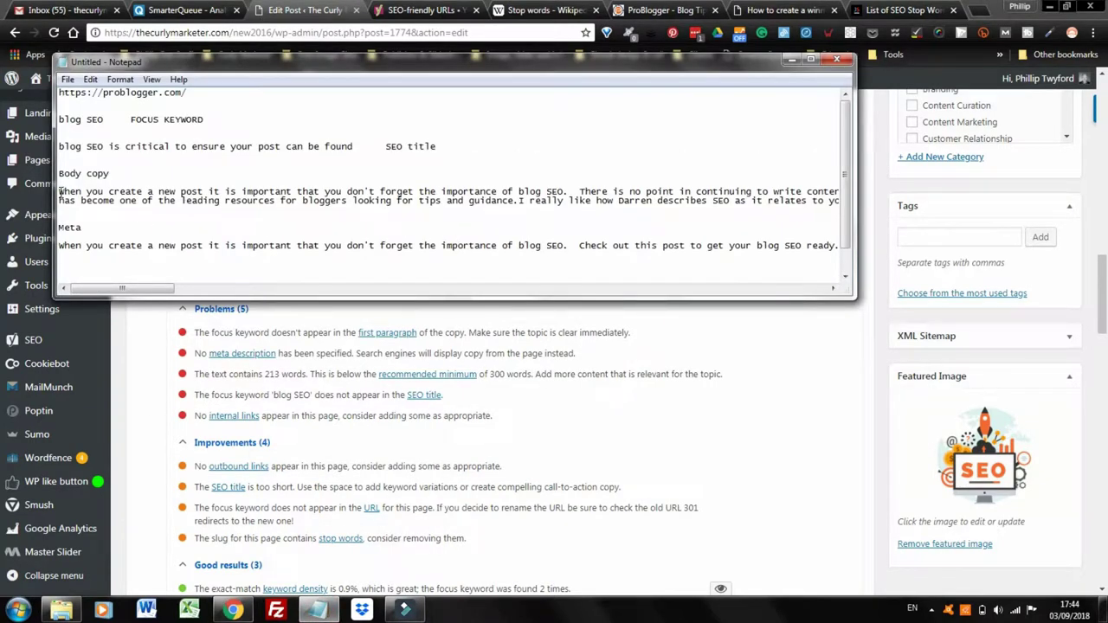
drag(60, 192, 301, 203)
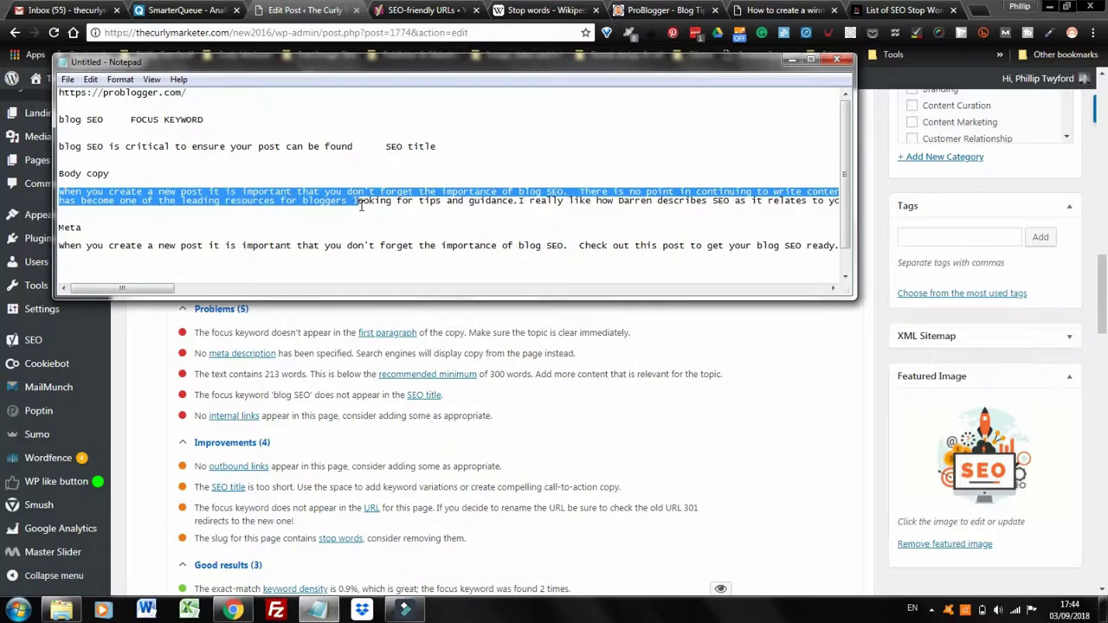
drag(362, 205, 500, 217)
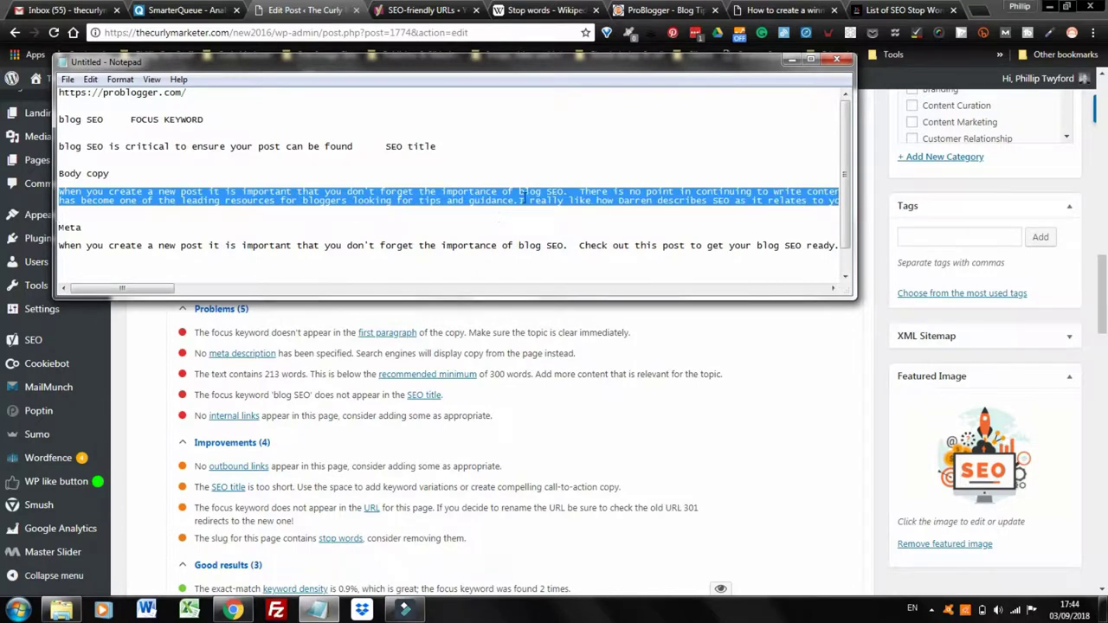
click(791, 59)
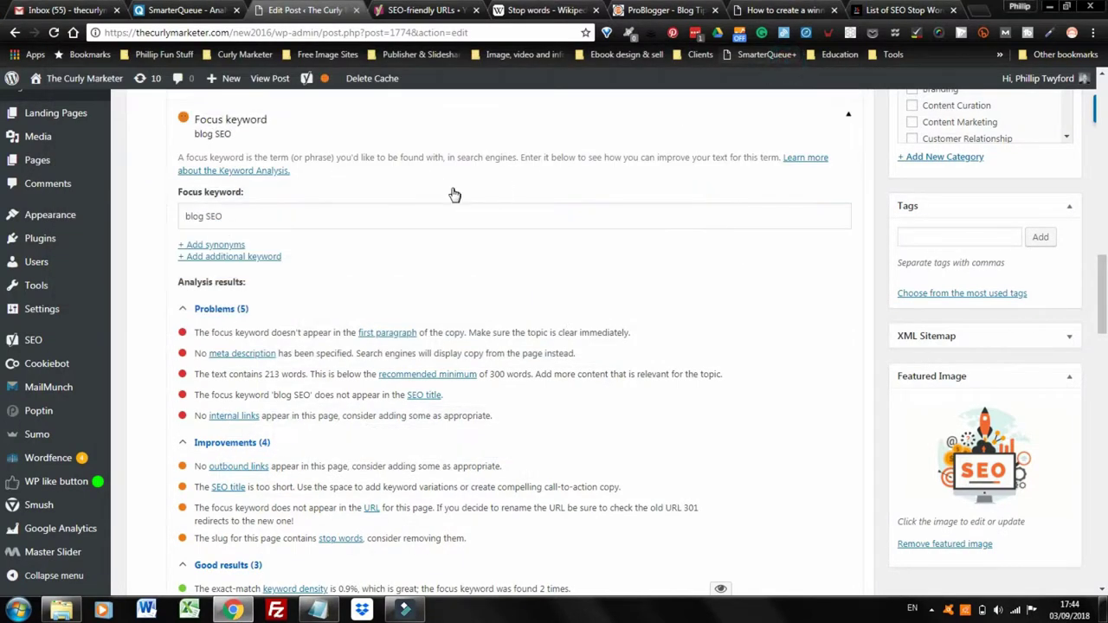
- Paste the copied body text into the empty space above the post's first paragraph, which starts "Google will use its Googlebot"
scroll(434, 234, up, 1)
scroll(434, 234, down, 7)
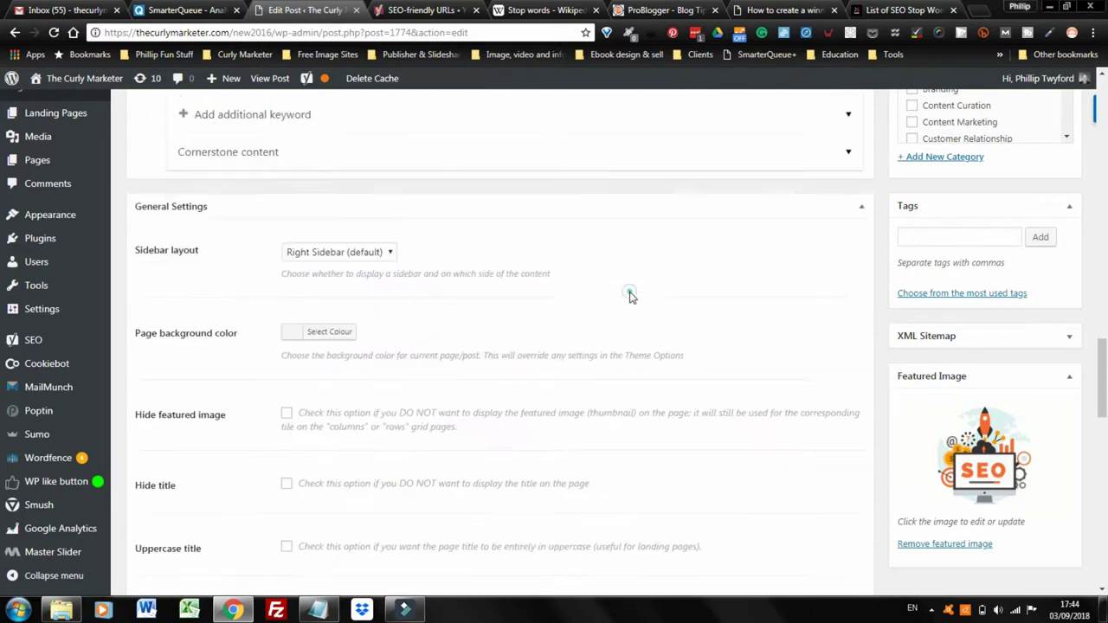
scroll(508, 314, up, 15)
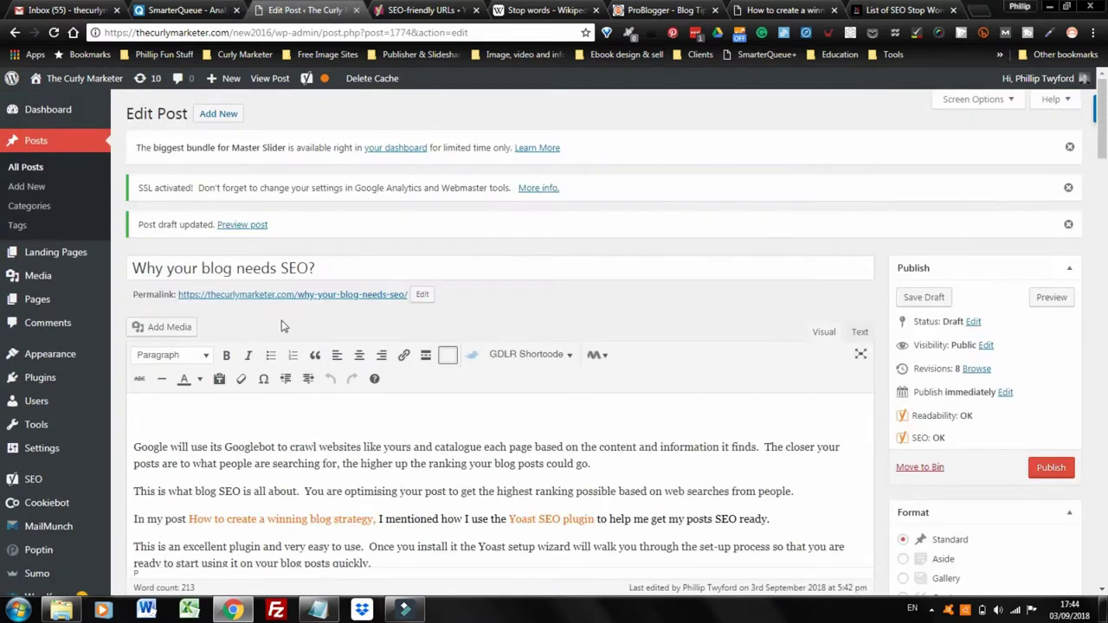
click(167, 416)
scroll(249, 292, down, 2)
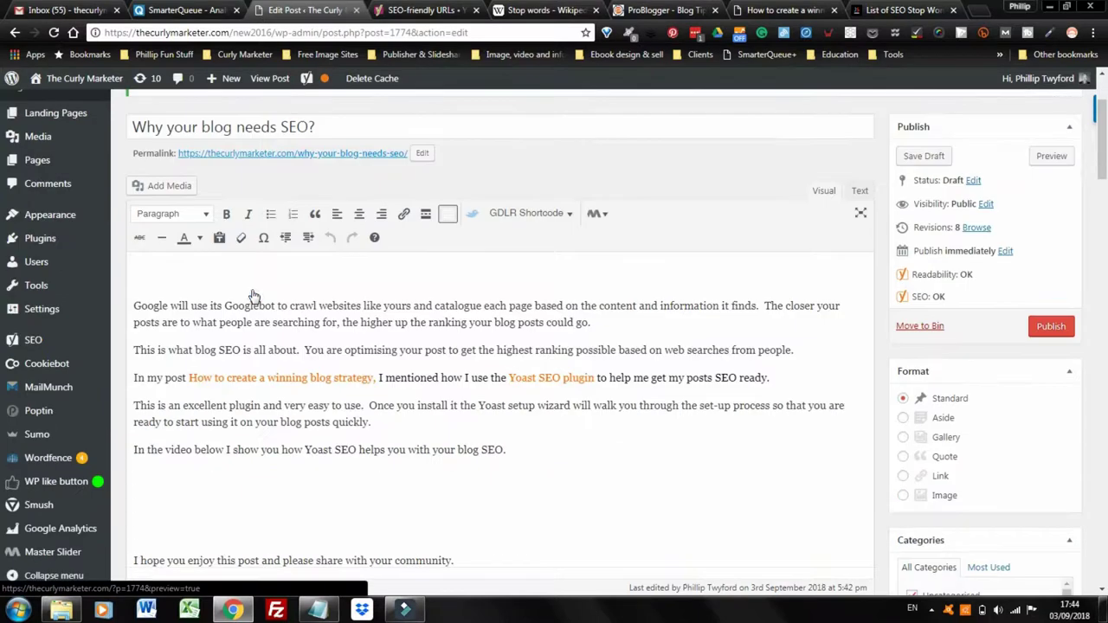
key(ctrl+v)
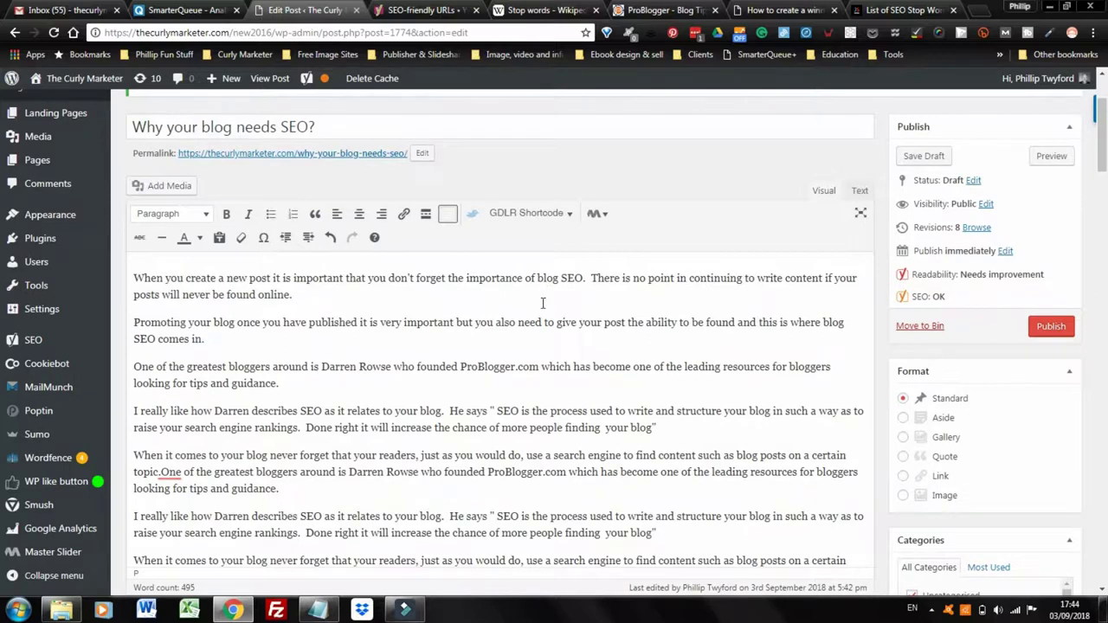
- Examine the Focus keyword analysis and the Snippet Preview for the remaining SEO problems and improvements
scroll(514, 388, down, 10)
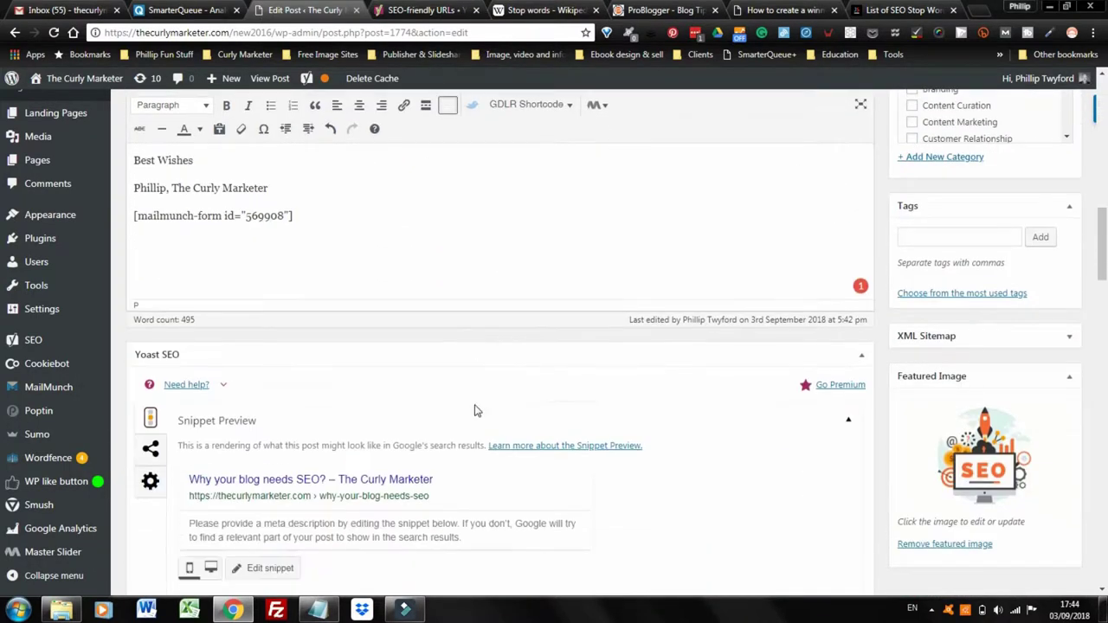
scroll(474, 410, down, 7)
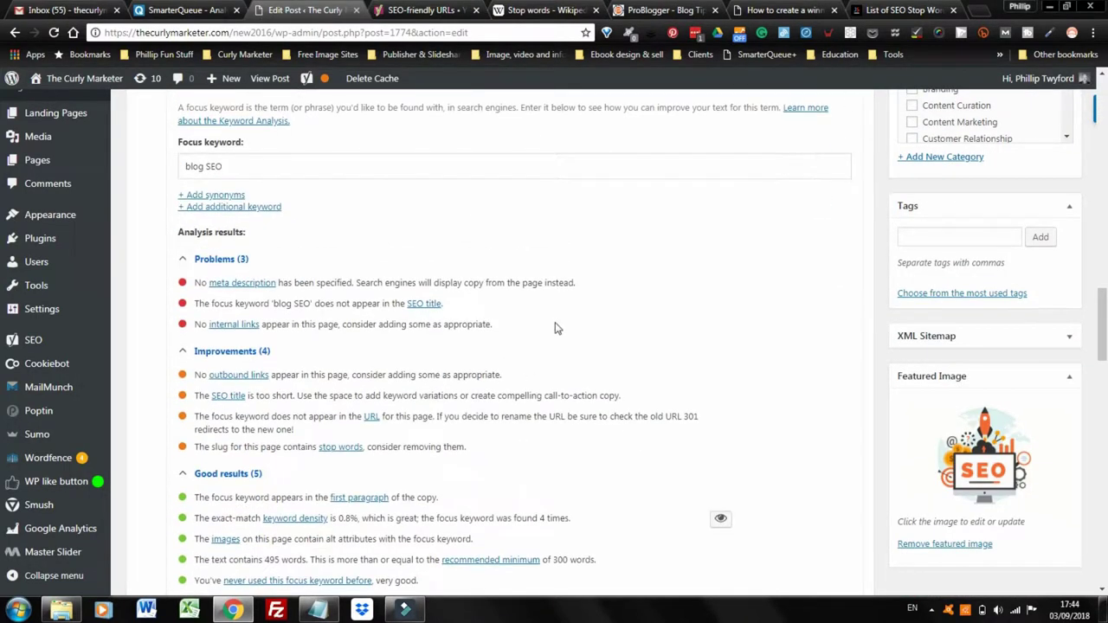
scroll(536, 346, down, 1)
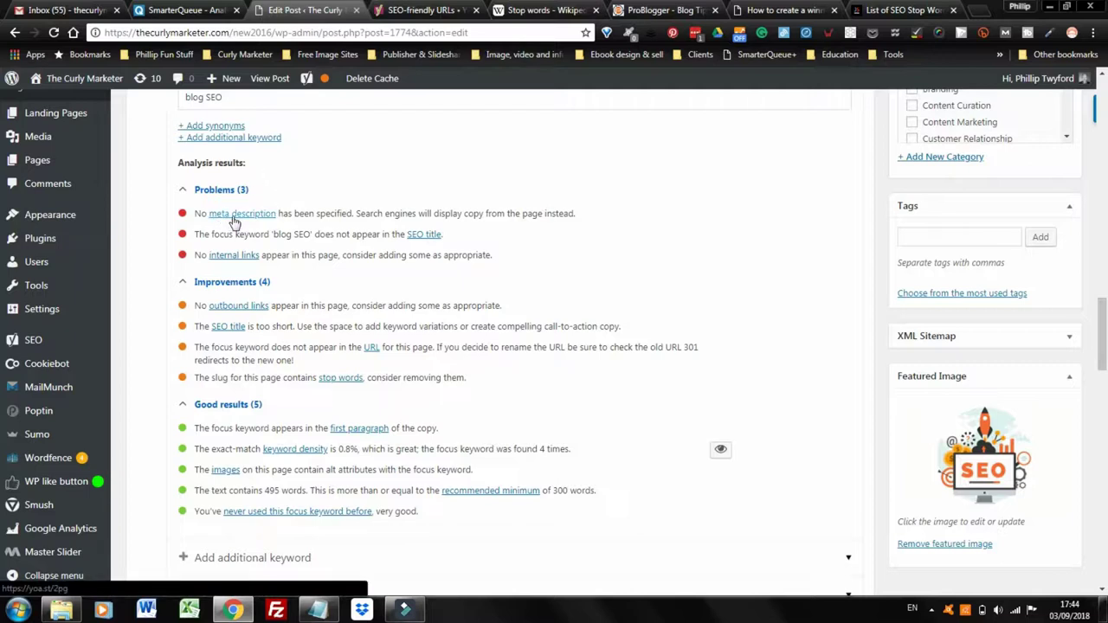
scroll(443, 192, up, 3)
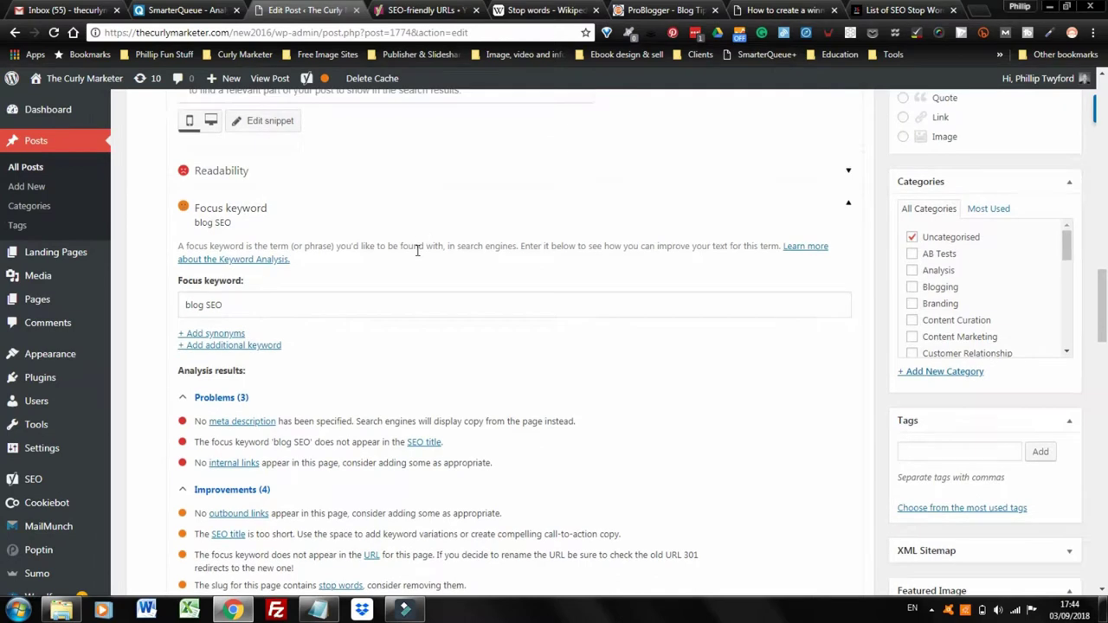
scroll(417, 250, up, 1)
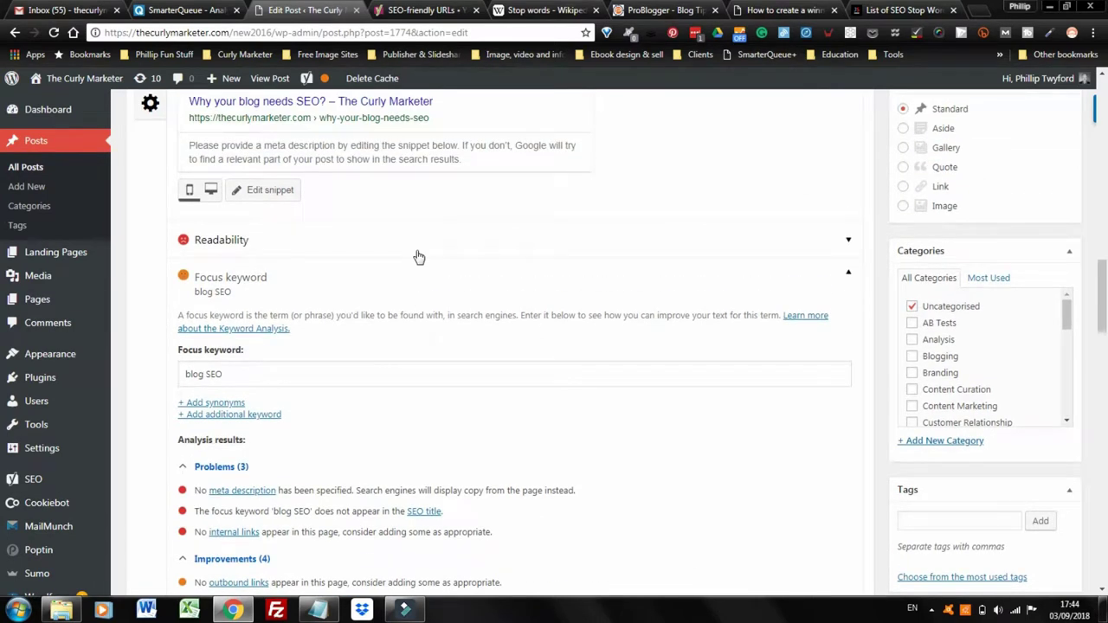
scroll(411, 260, up, 1)
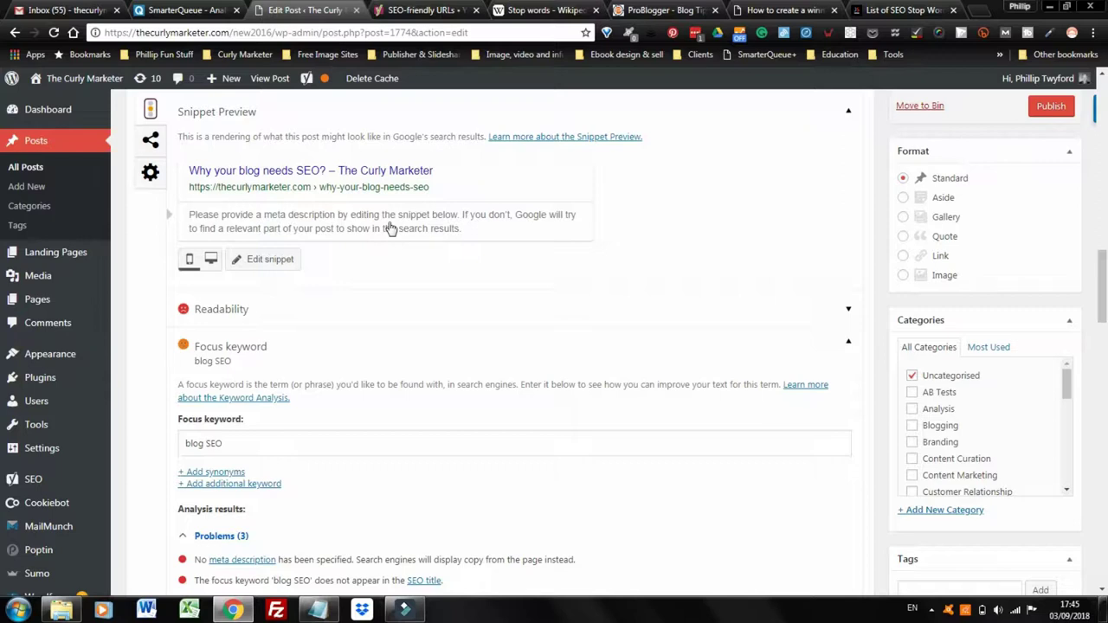
scroll(389, 230, down, 6)
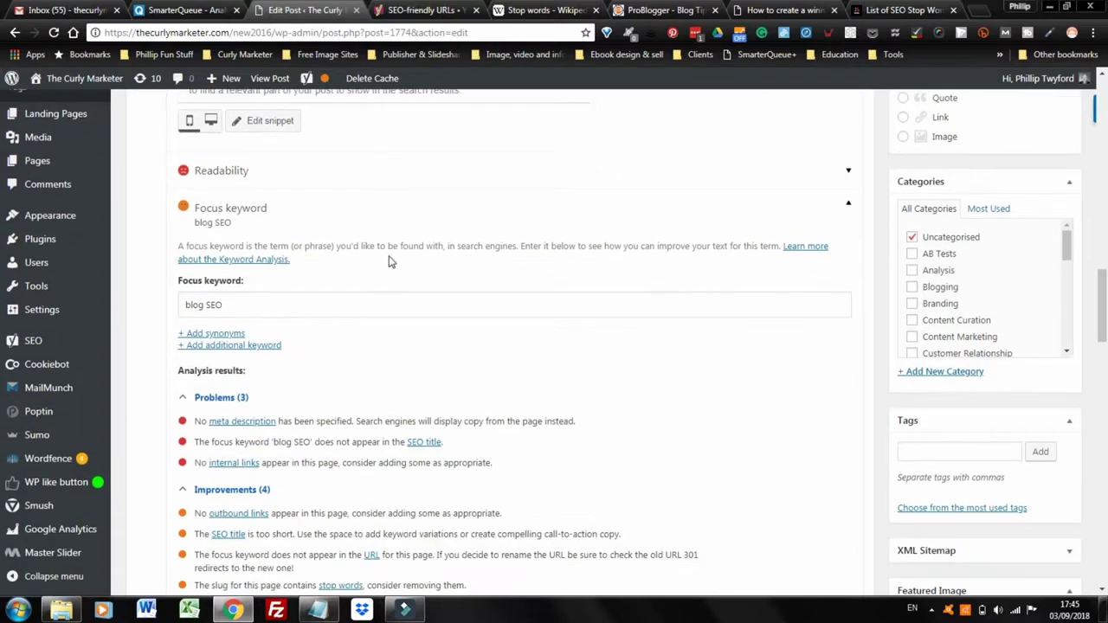
scroll(390, 257, down, 2)
- Open the Yoast snippet editor and start editing the Meta description
scroll(441, 280, up, 7)
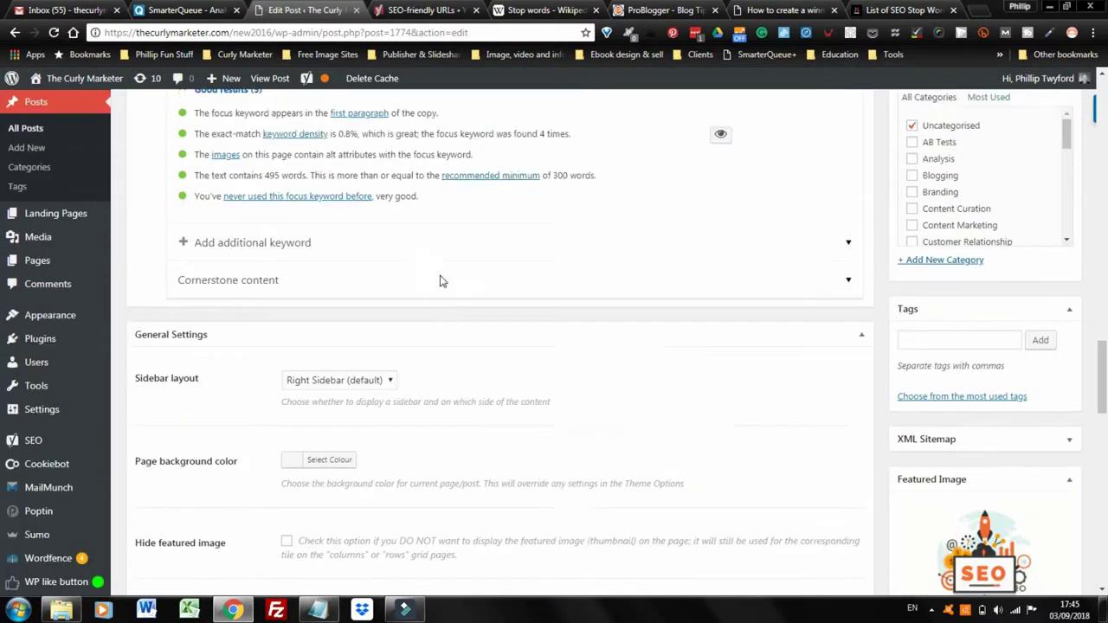
scroll(445, 268, up, 1)
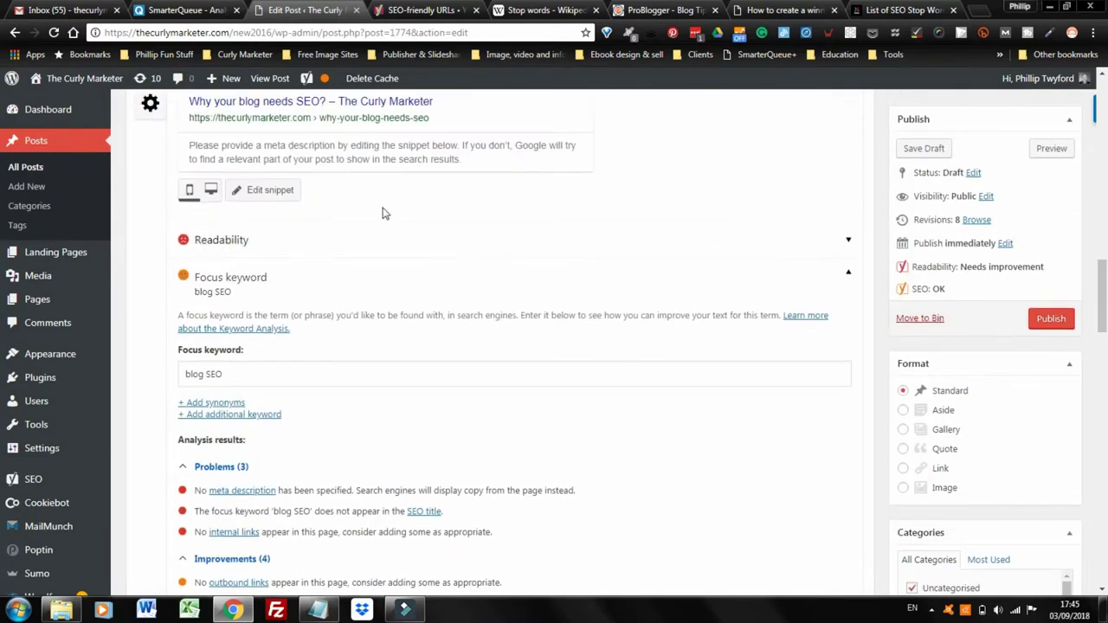
click(278, 190)
click(357, 390)
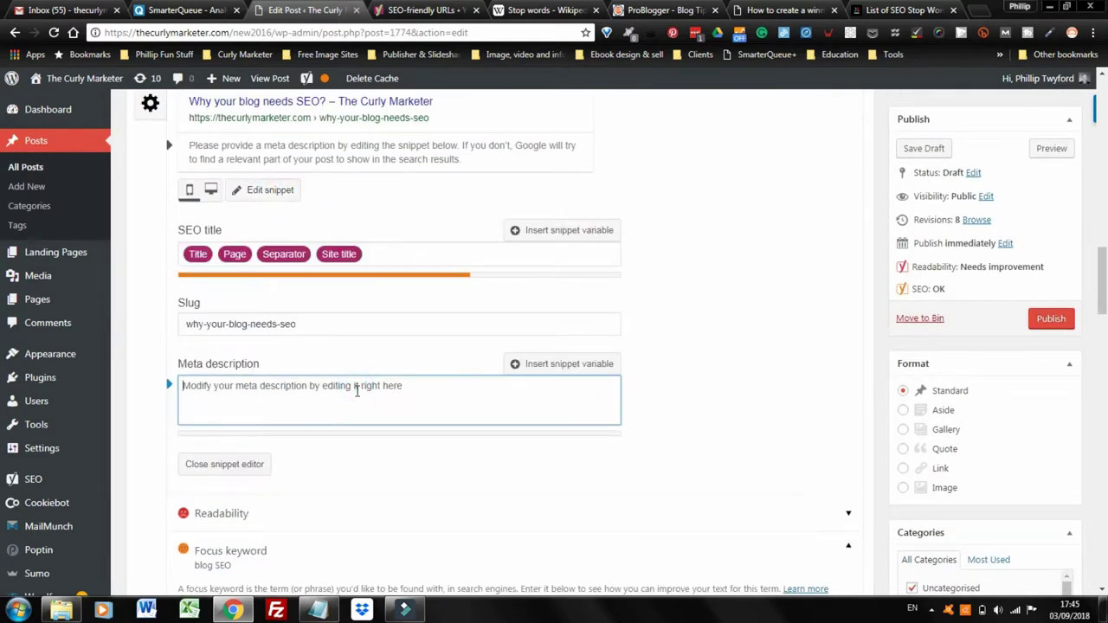
- Switch to the Notepad notes and copy the line under "Meta", ending "Check out this post to get your blog SEO ready."
click(318, 610)
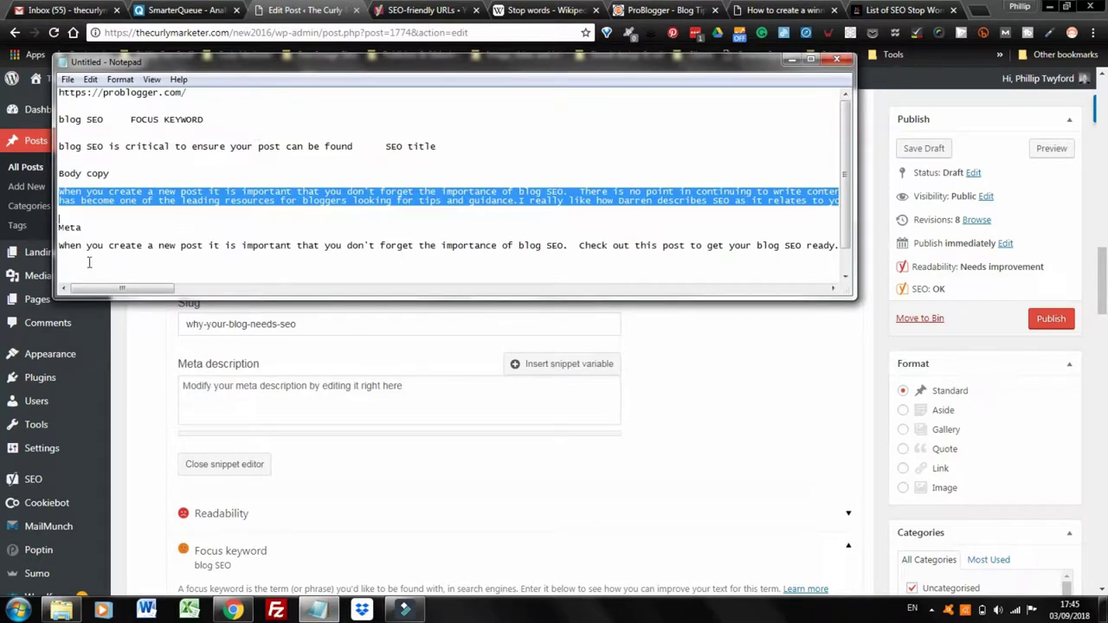
drag(60, 246, 572, 254)
key(ctrl+c)
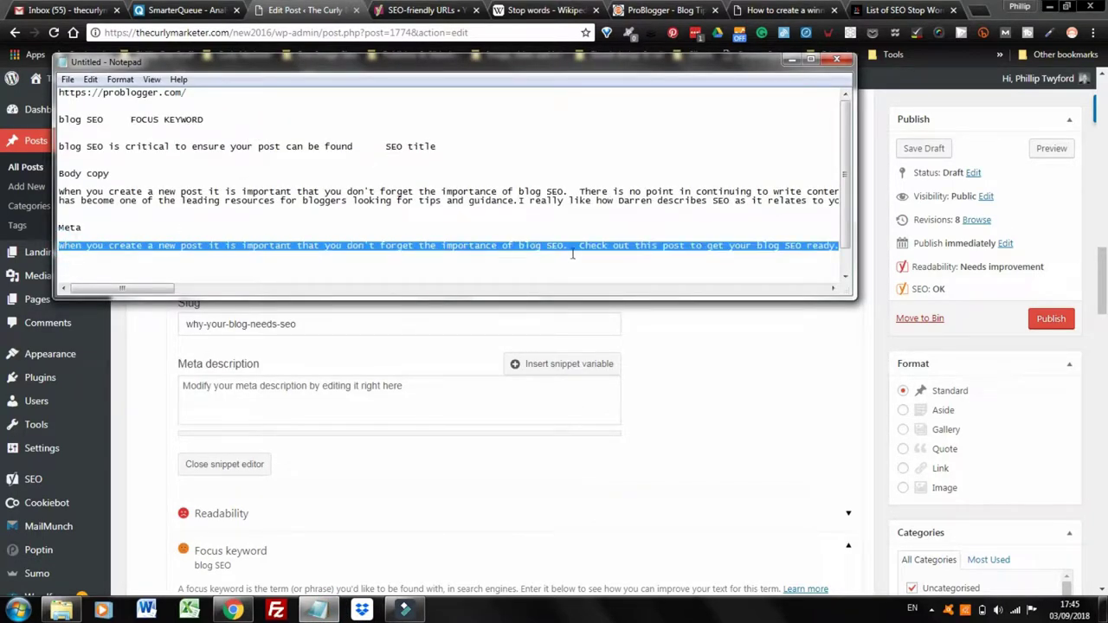
click(791, 59)
- Fill the Meta description with the copied text starting "When you create a new post it is important"
click(200, 389)
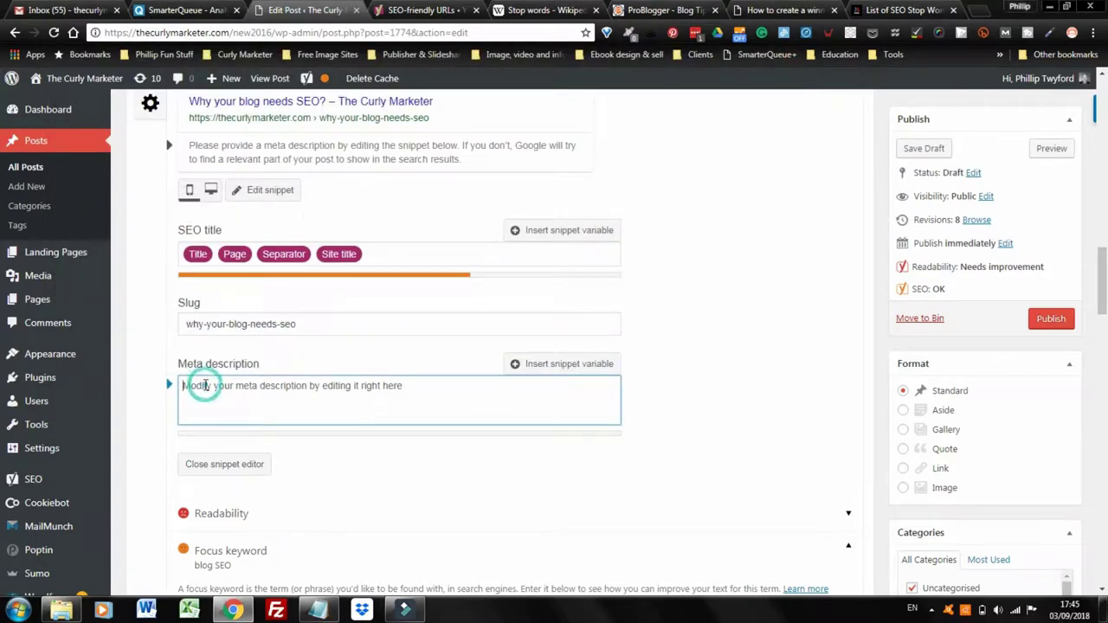
key(ctrl+v)
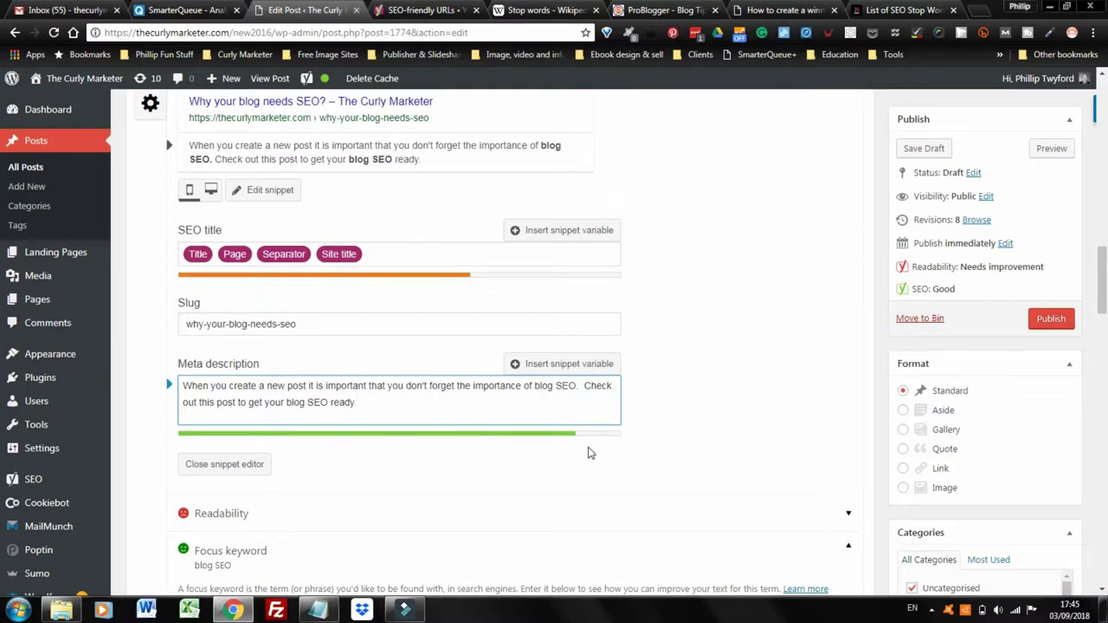
click(645, 430)
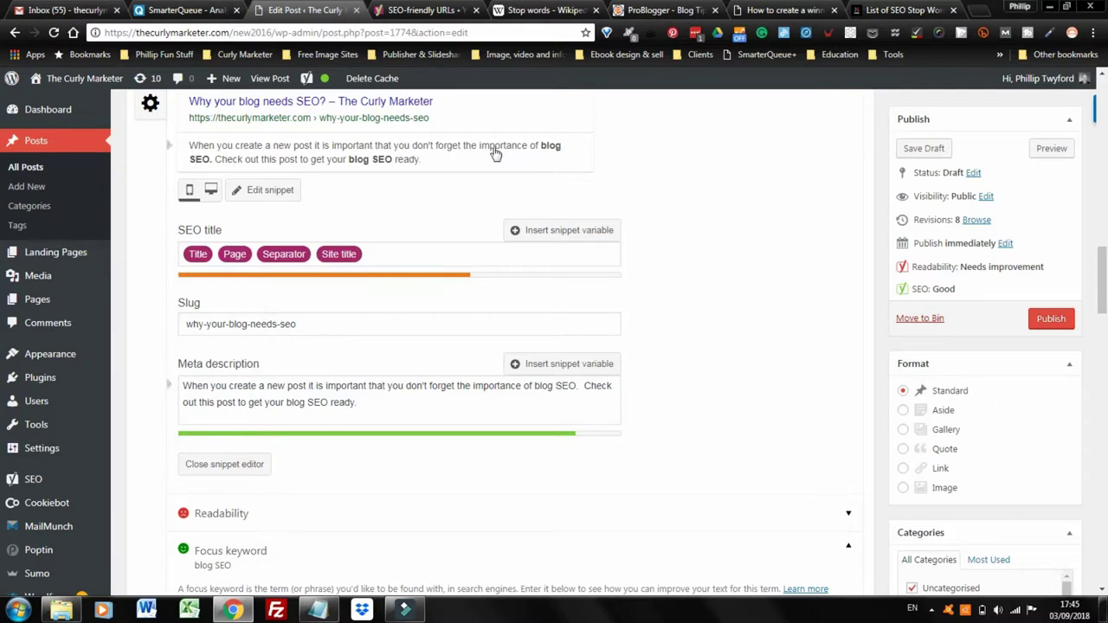
- Review the Snippet Preview with the new meta description and the updated Focus keyword analysis results
scroll(496, 153, up, 2)
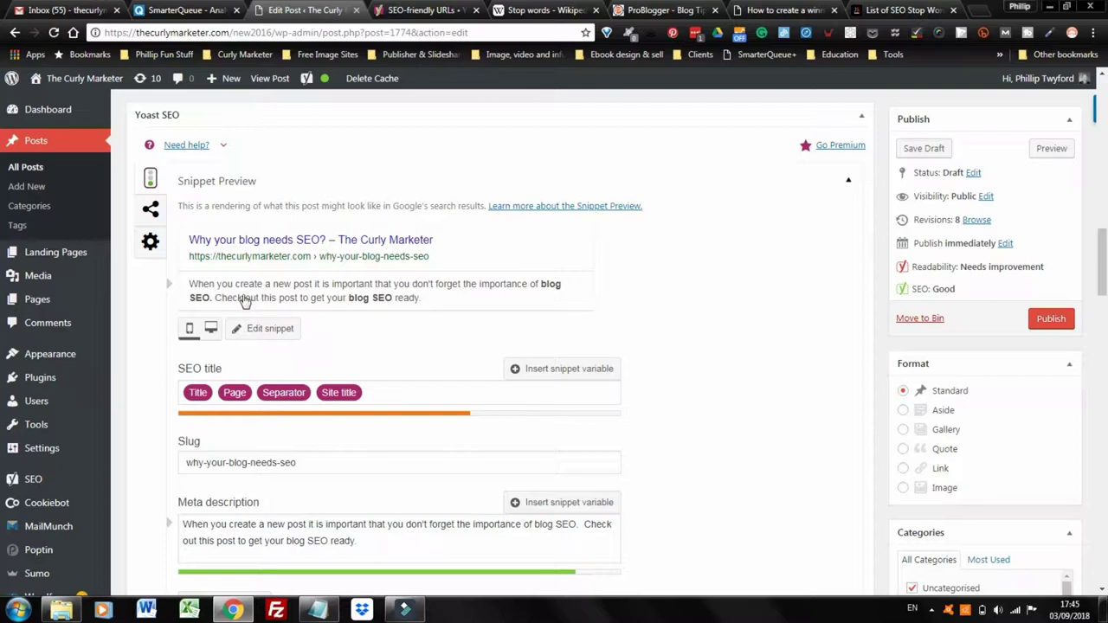
scroll(379, 305, down, 6)
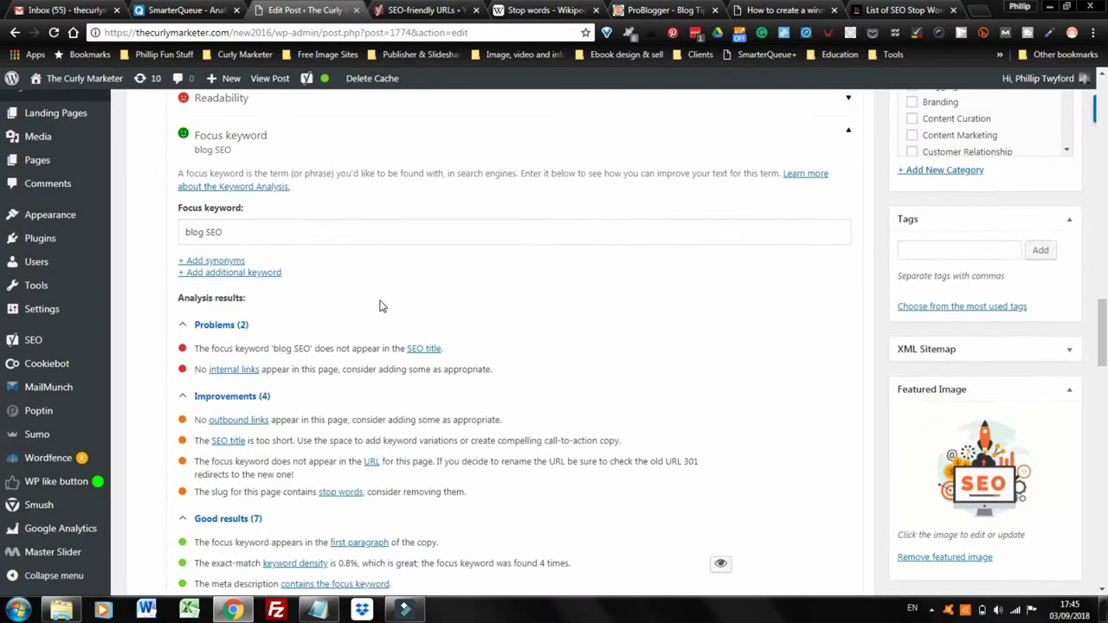
scroll(379, 306, down, 3)
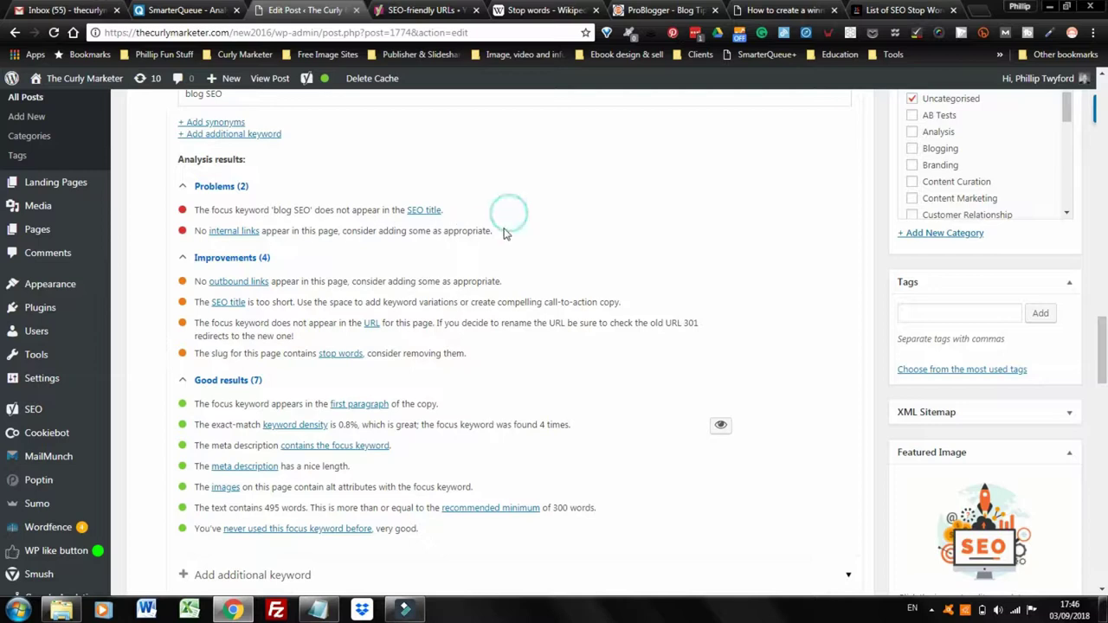
- Clear the Title, Page, Separator and Site title variables from the Yoast SEO title
scroll(505, 230, up, 4)
scroll(493, 241, up, 3)
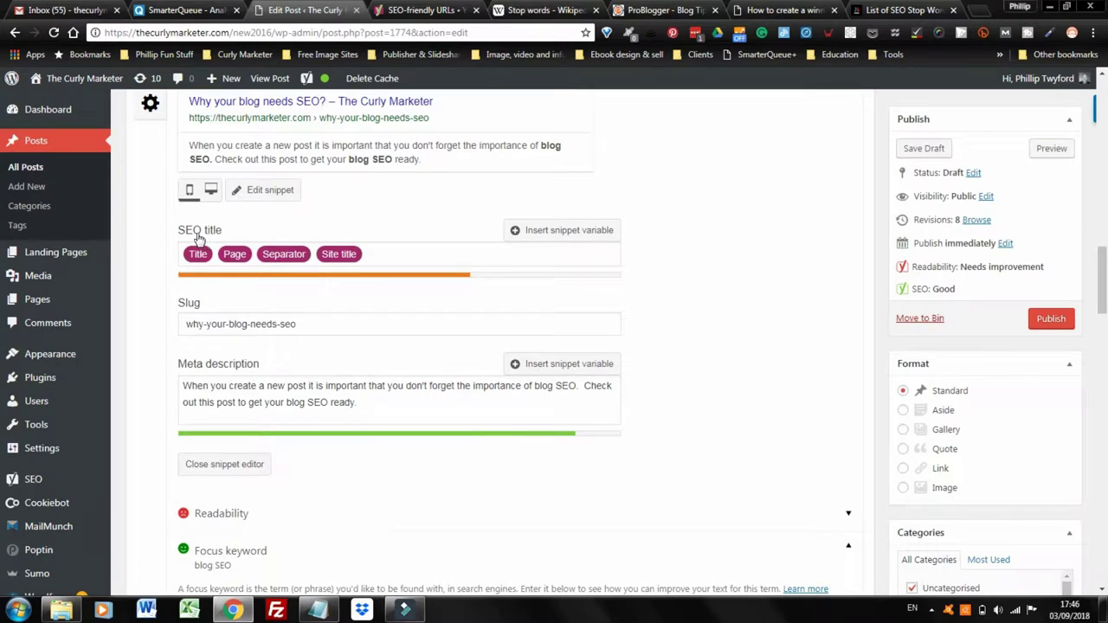
drag(381, 254, 176, 254)
key(BackSpace)
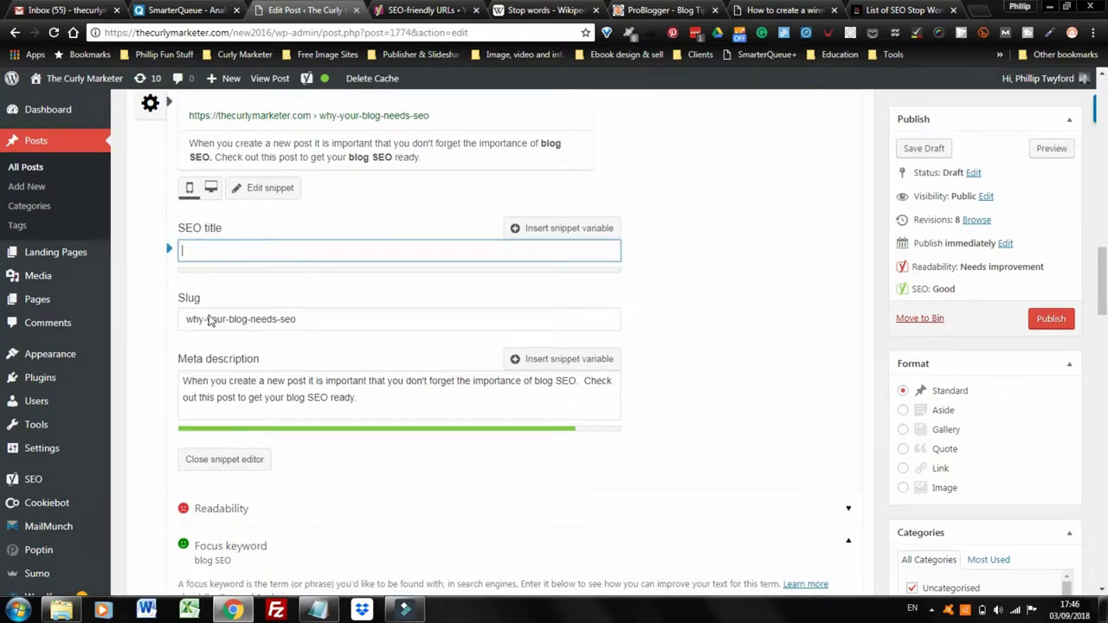
- Copy "blog SEO is critical to ensure your post can be found" from the Notepad notes into the SEO title
click(318, 610)
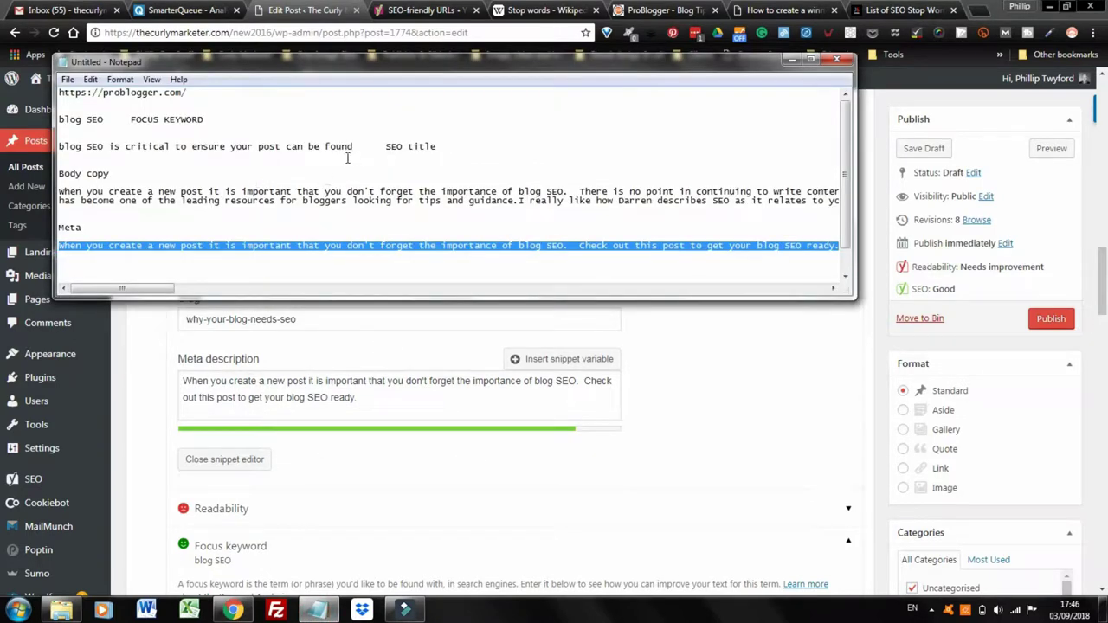
drag(359, 147, 60, 147)
key(ctrl+c)
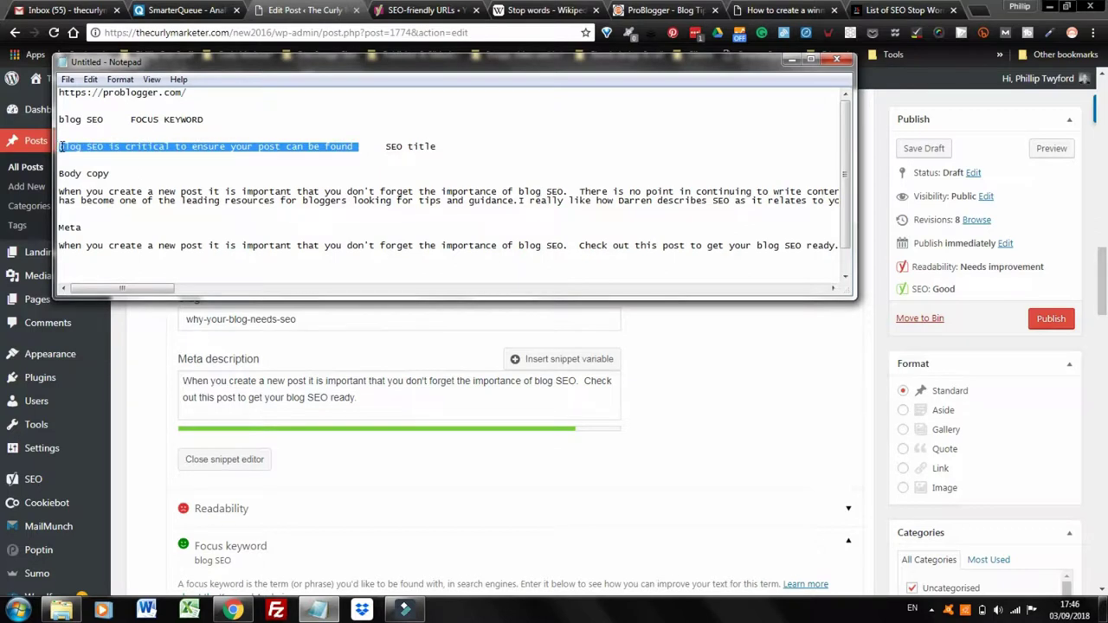
click(791, 59)
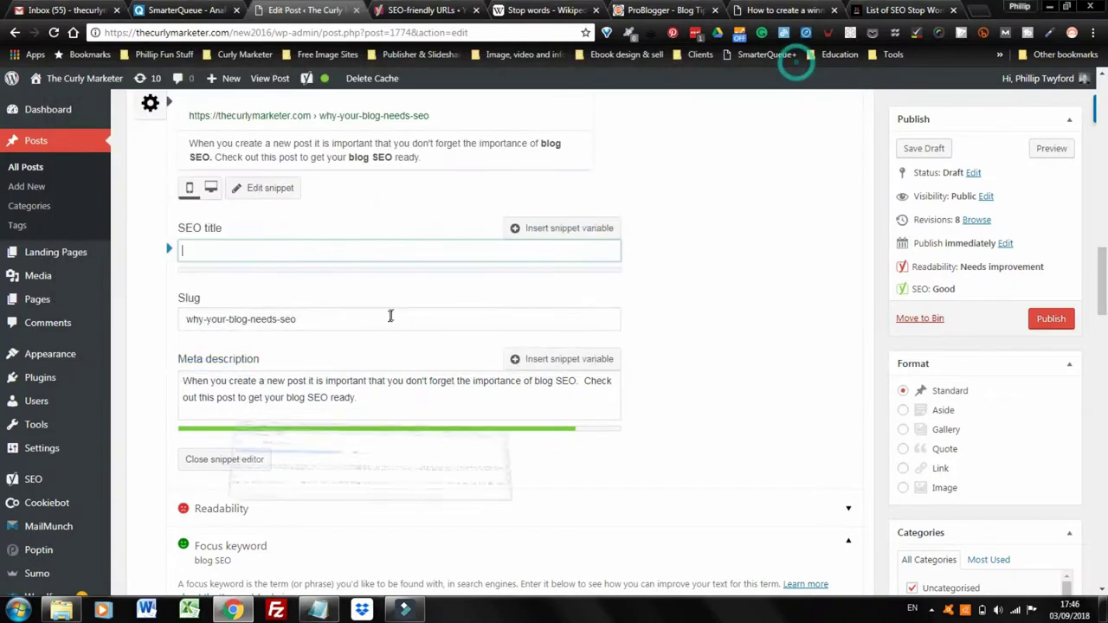
click(224, 251)
key(ctrl+v)
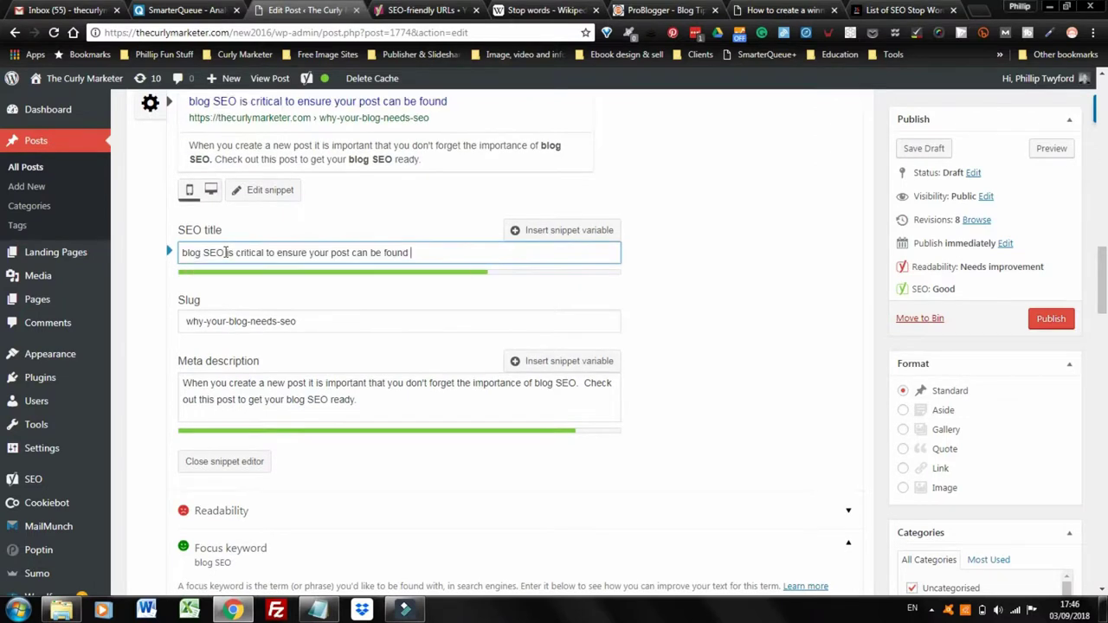
click(546, 297)
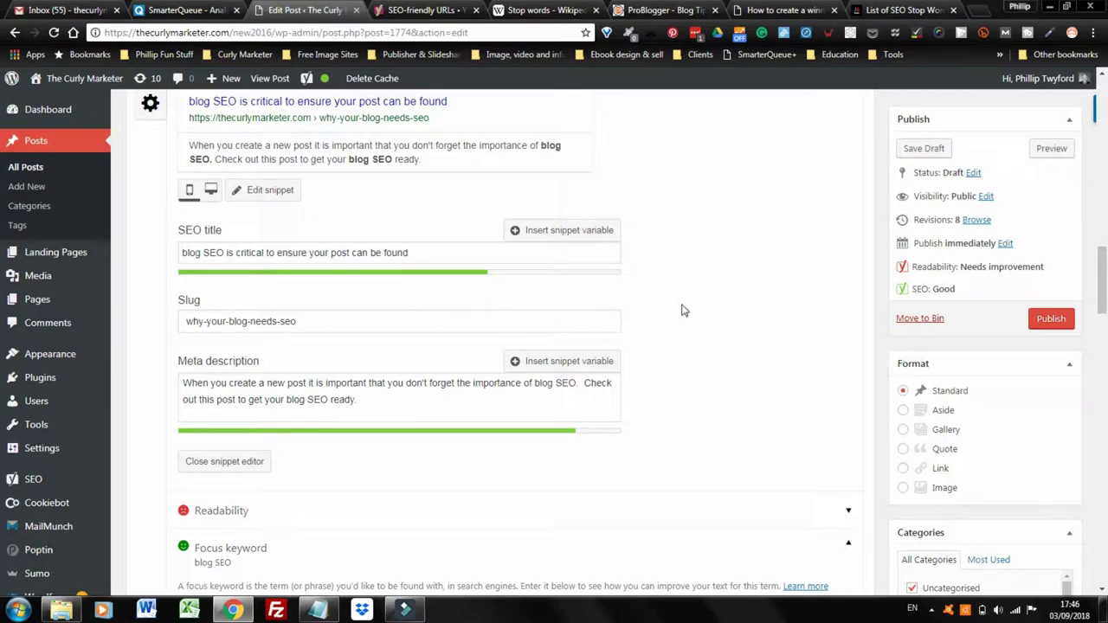
- Check the Focus keyword analysis and copy the web address of the published post on creating a winning blogging strategy
scroll(603, 385, down, 2)
scroll(603, 385, down, 4)
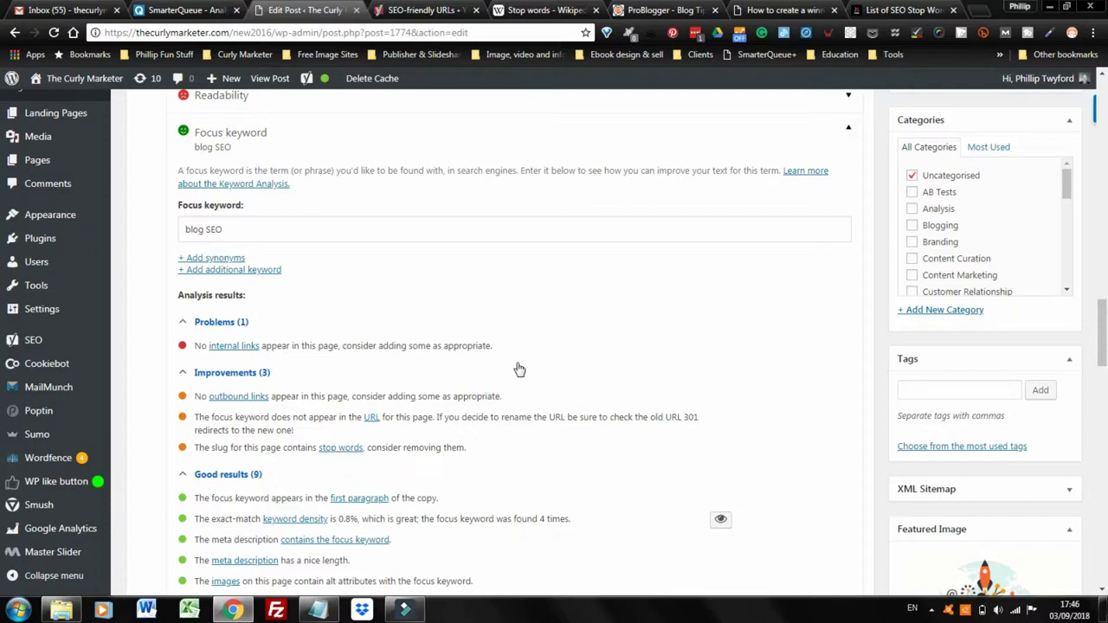
scroll(522, 365, up, 10)
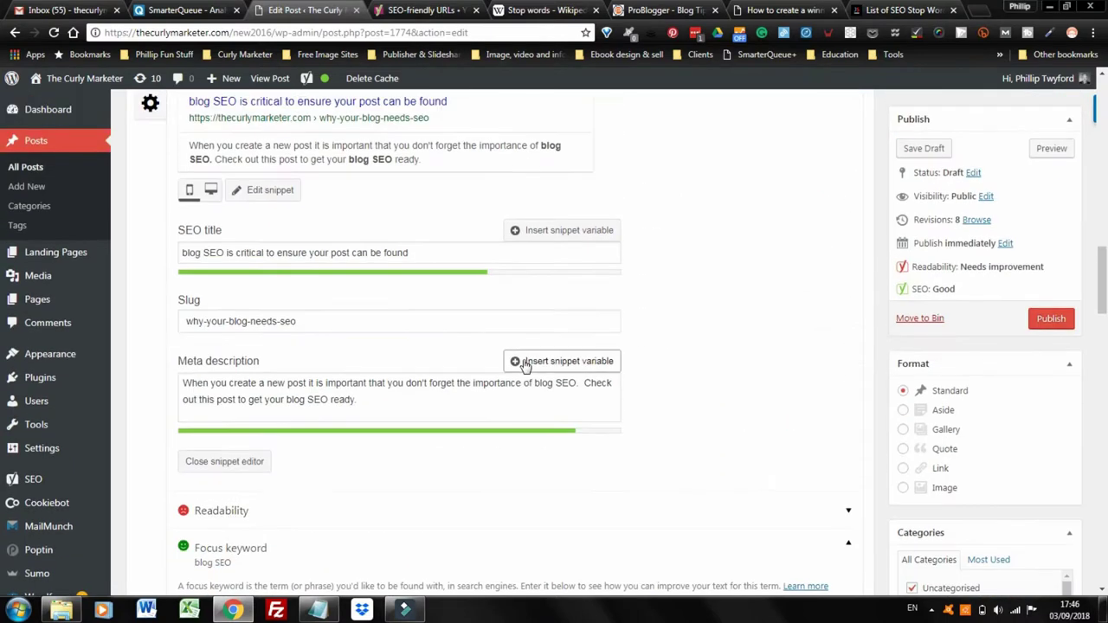
scroll(522, 365, up, 10)
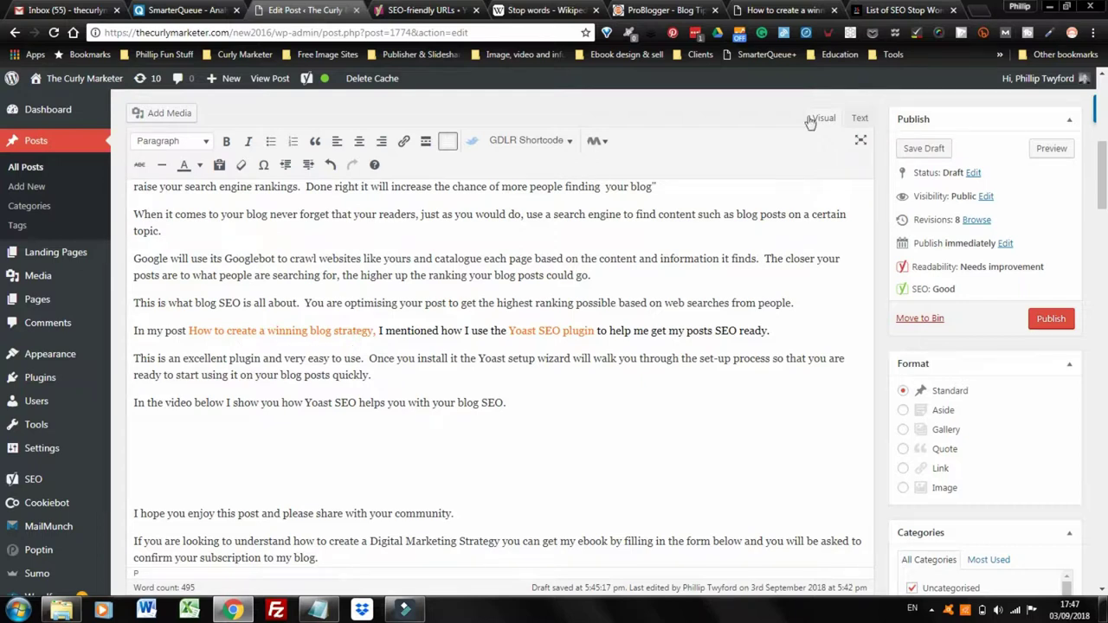
click(790, 16)
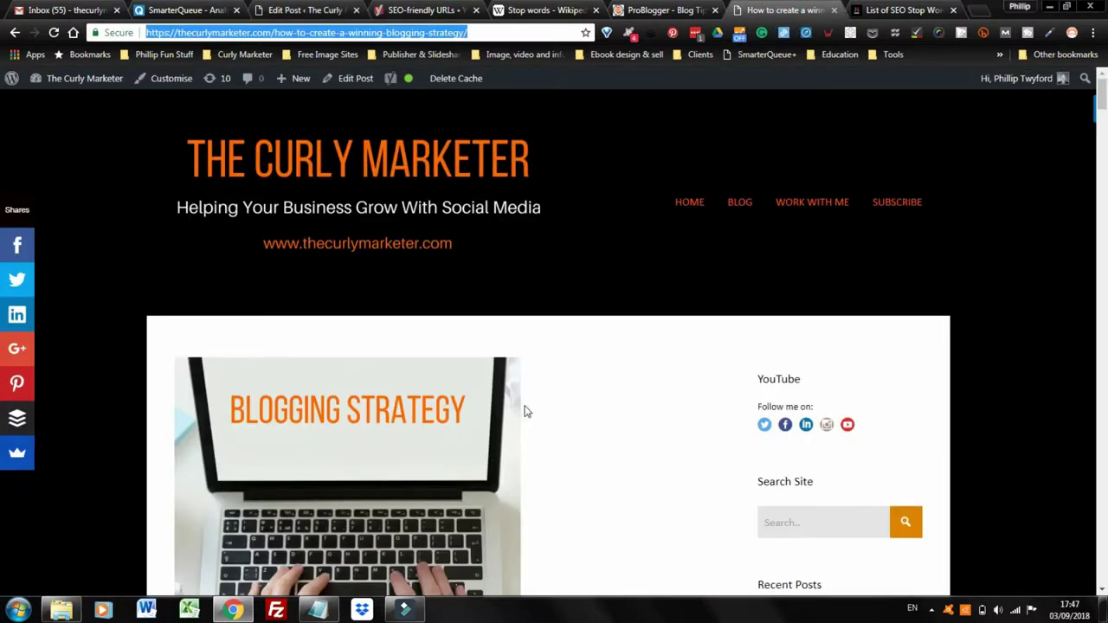
click(485, 33)
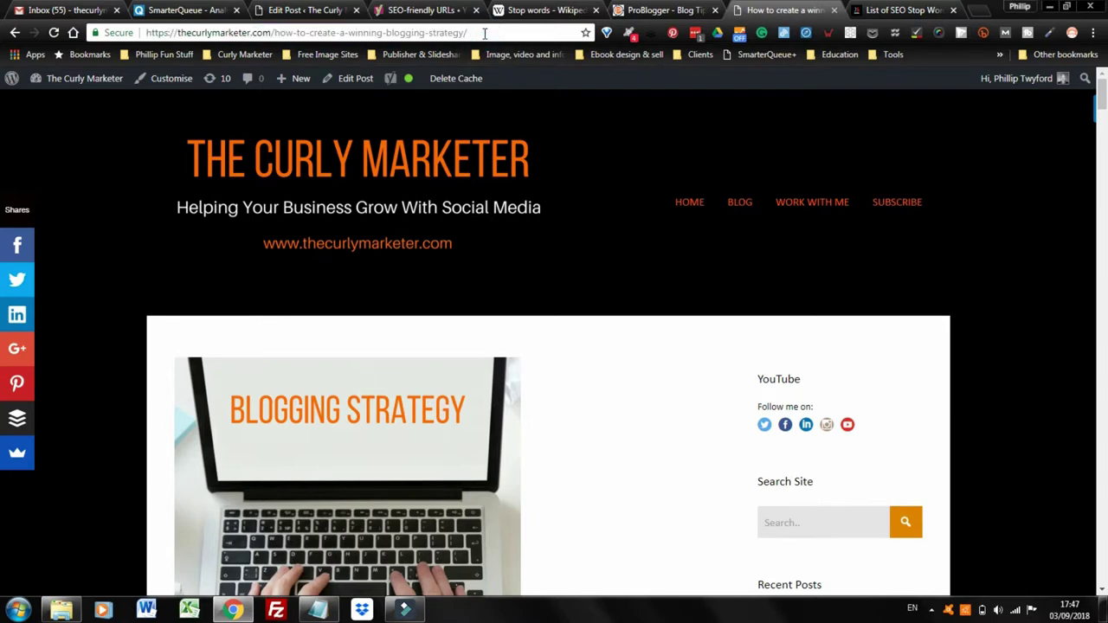
click(484, 33)
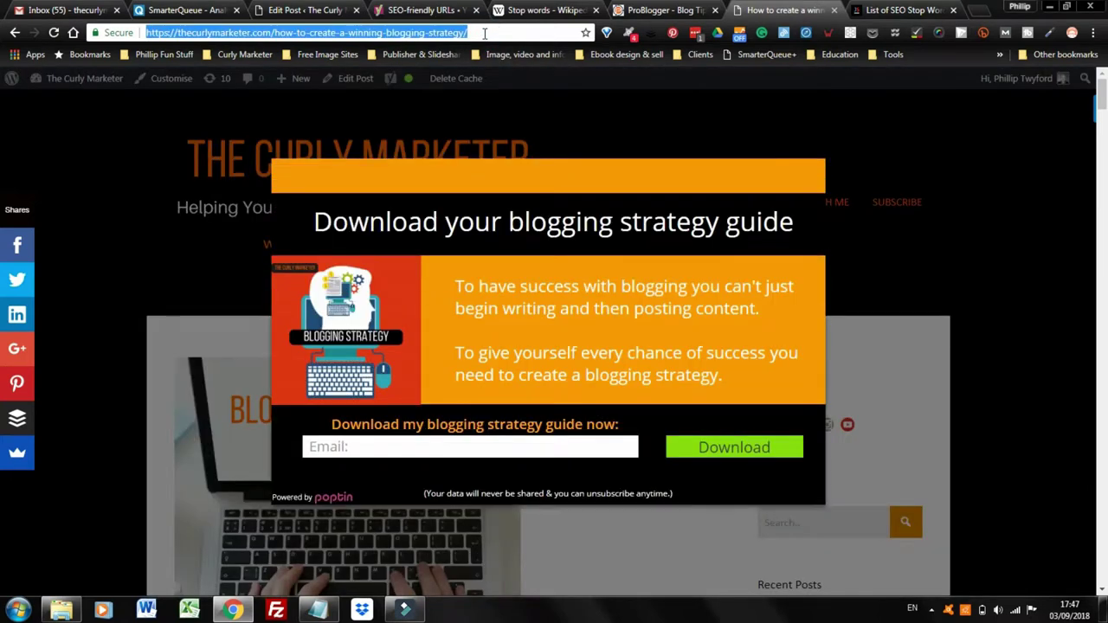
click(810, 178)
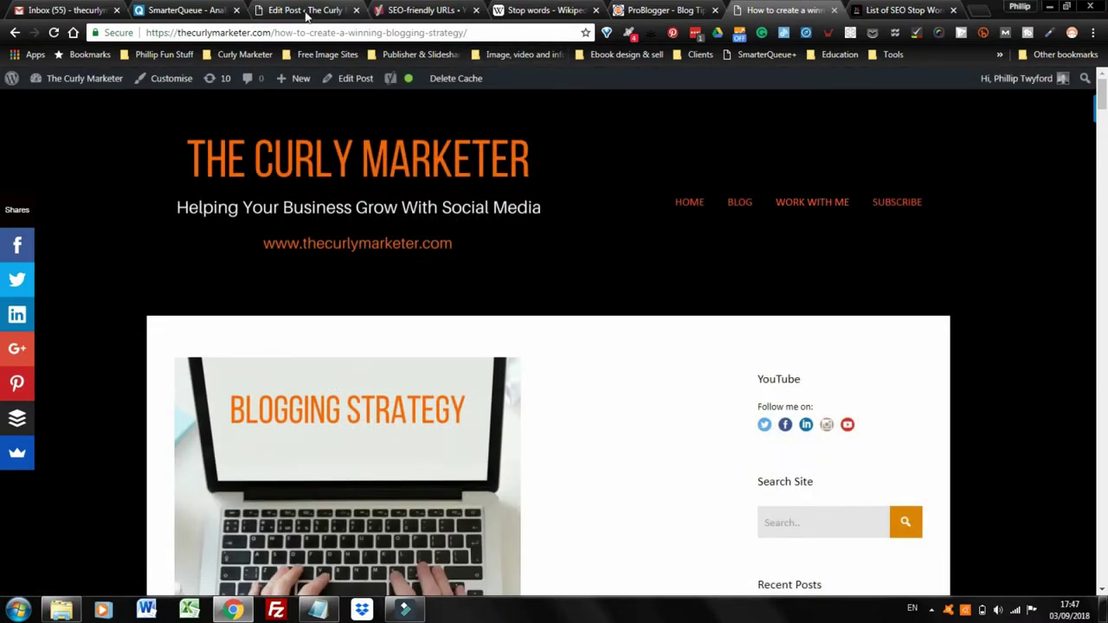
click(309, 14)
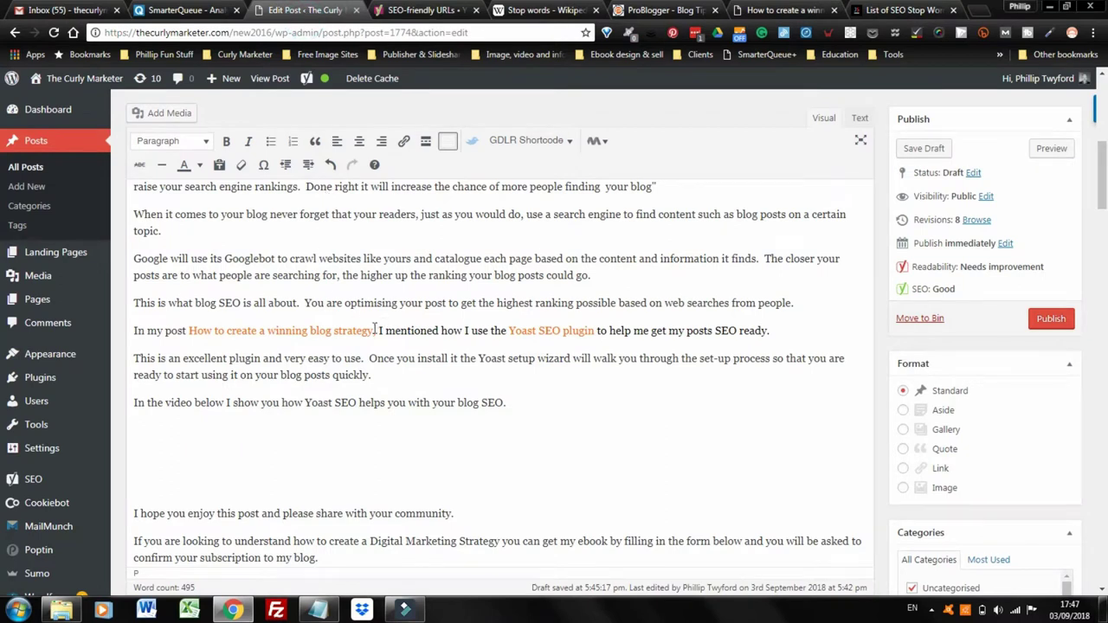
drag(374, 330, 188, 330)
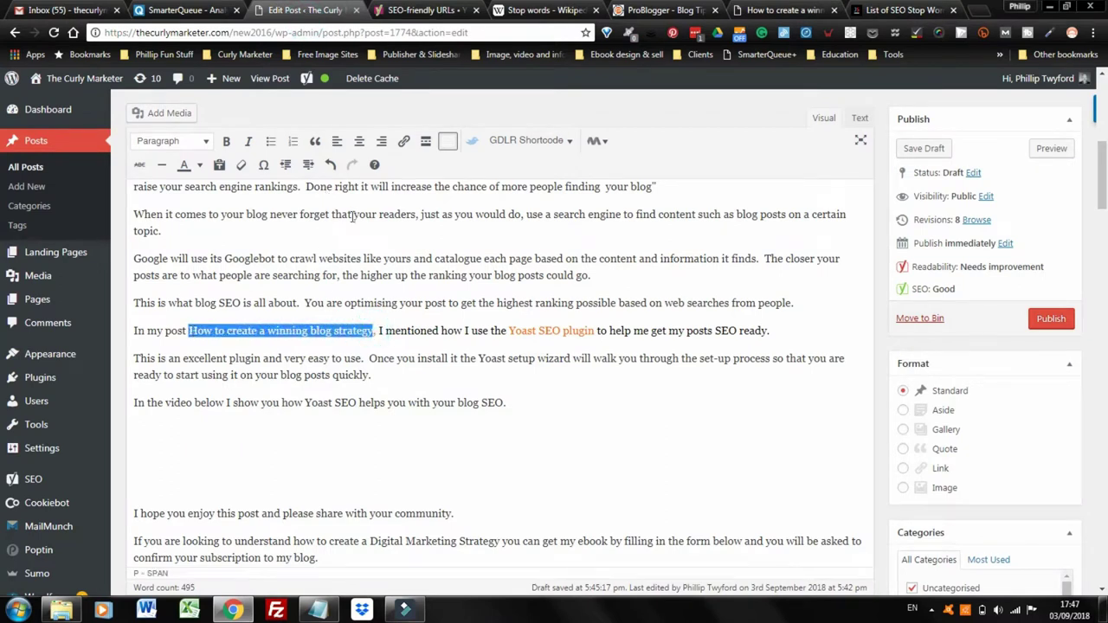
click(404, 140)
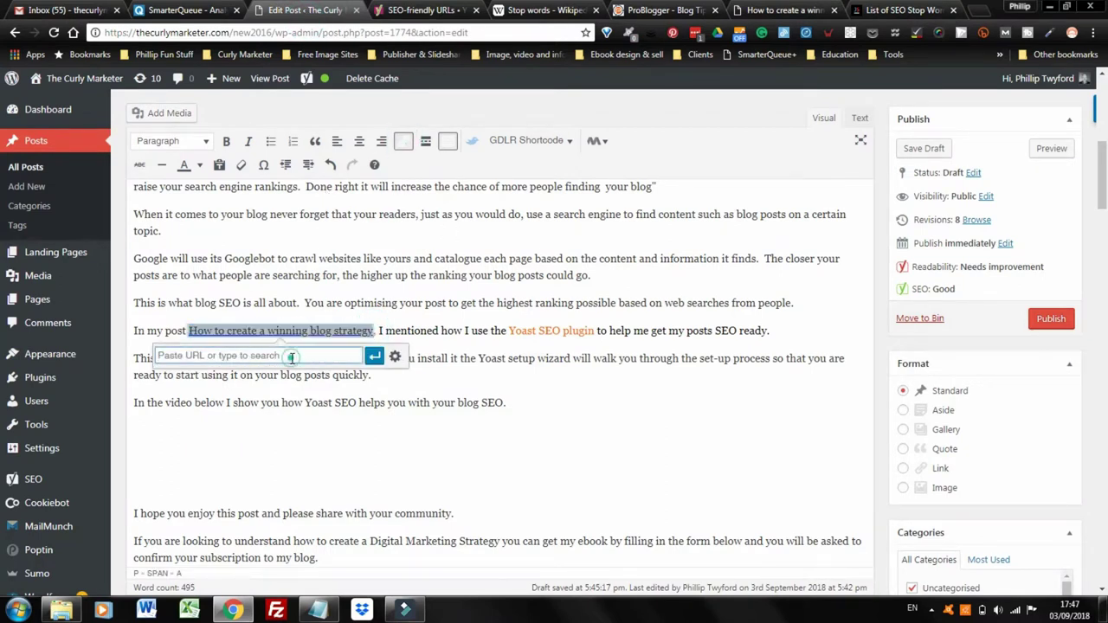
click(291, 357)
text(https://thecurlymarketer.com/how-to-create-a-winning-blog-strategy)
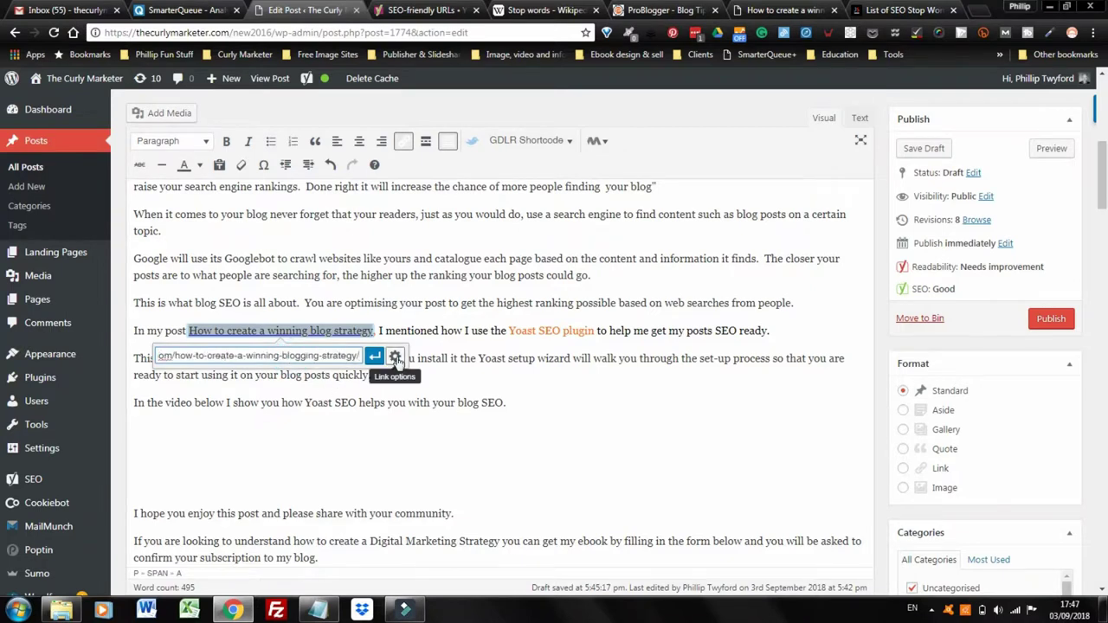
click(395, 356)
click(460, 263)
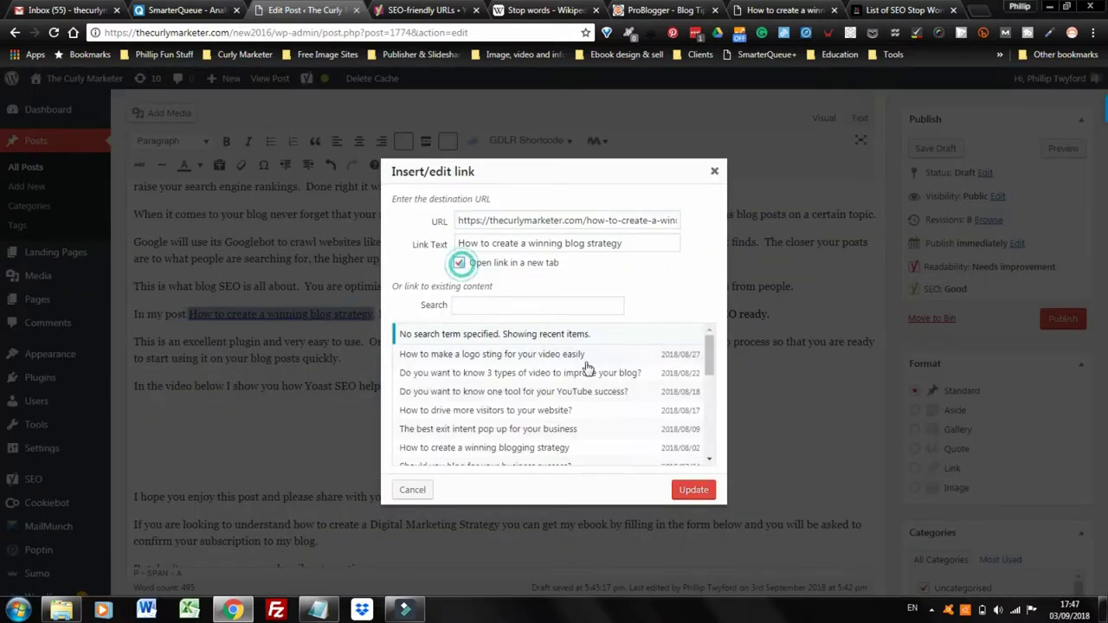
click(693, 490)
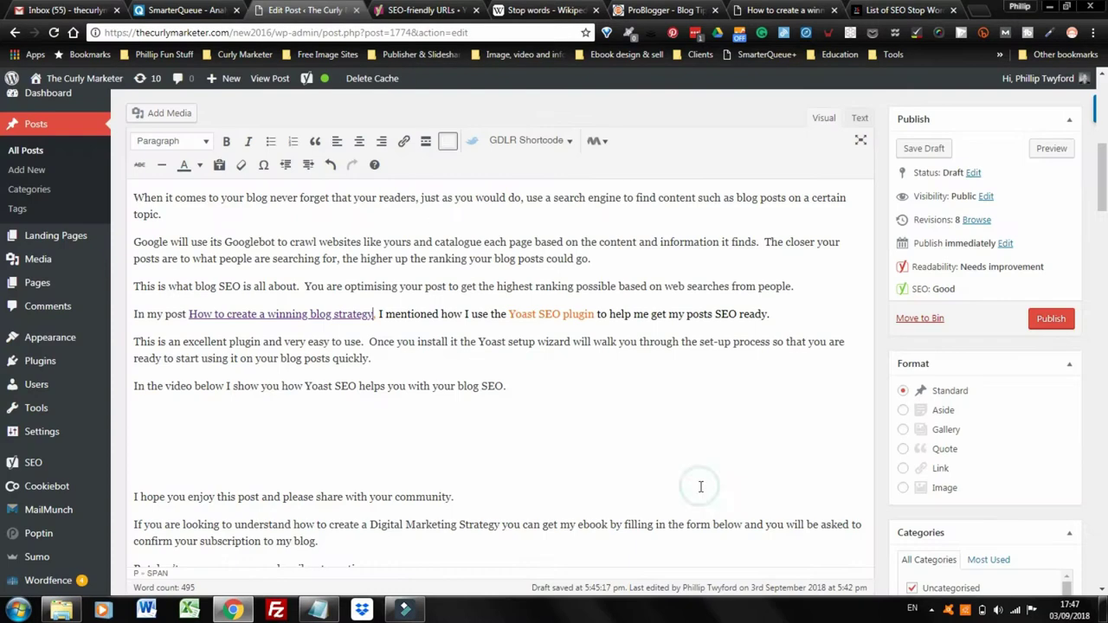
- Colour the linked text "How to create a winning blog strategy" orange
click(658, 428)
drag(374, 315, 188, 314)
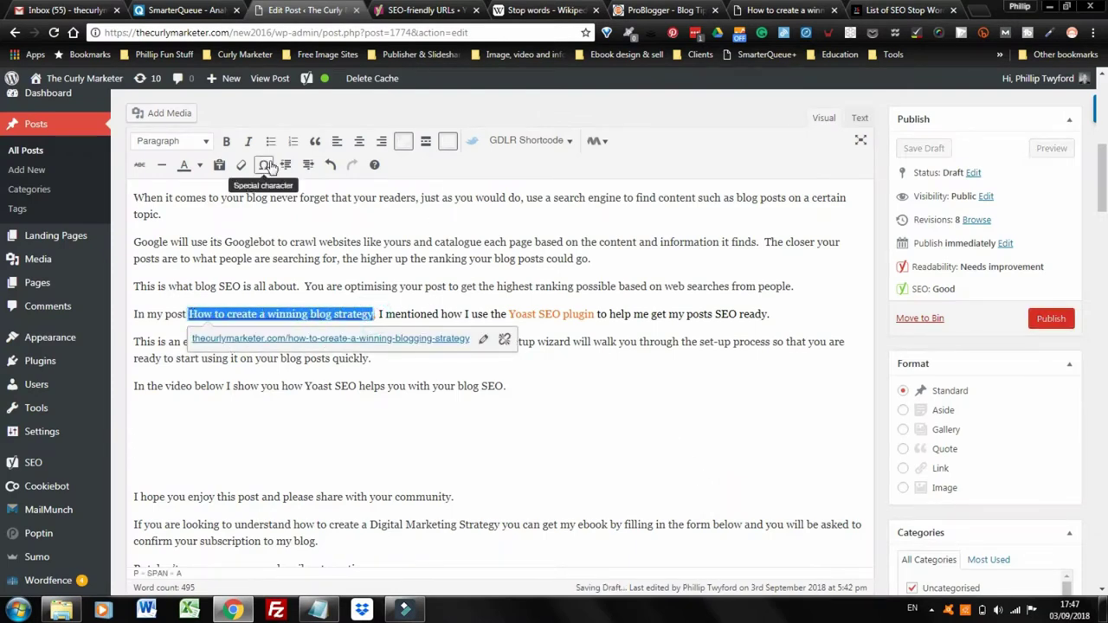
click(200, 166)
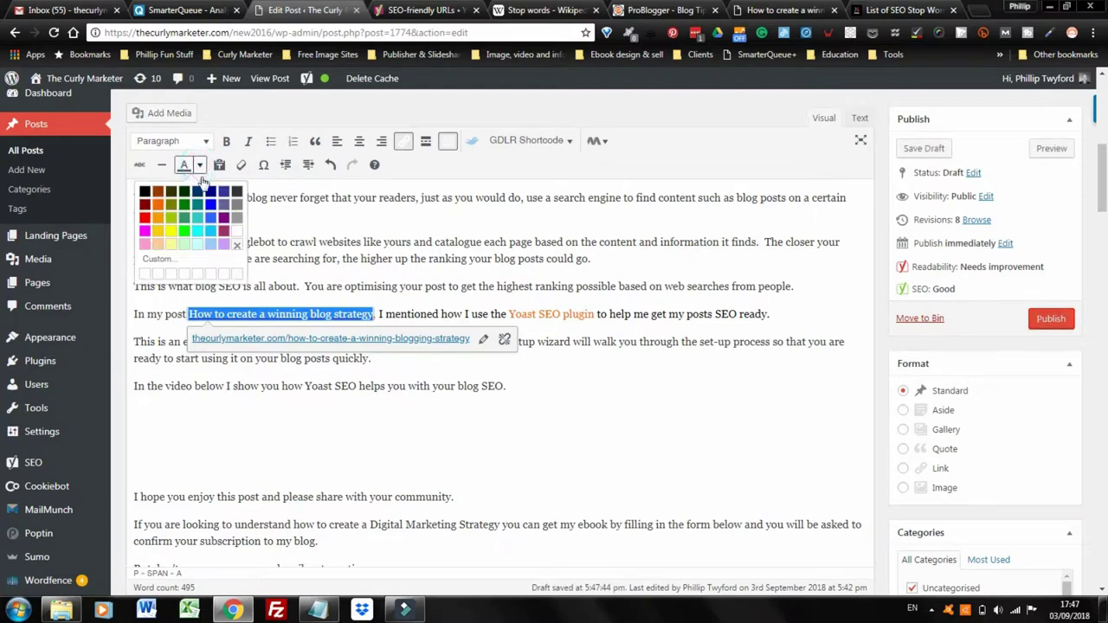
click(158, 205)
click(660, 449)
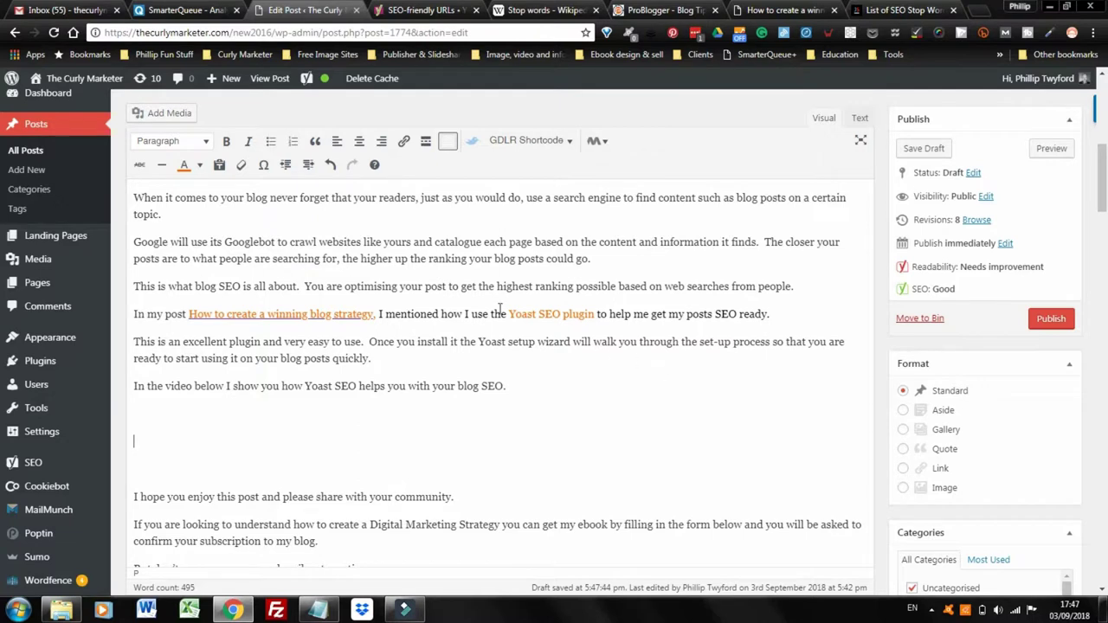
click(640, 445)
- Review the Focus keyword analysis results and the Snippet Preview for the remaining improvements
scroll(615, 399, down, 10)
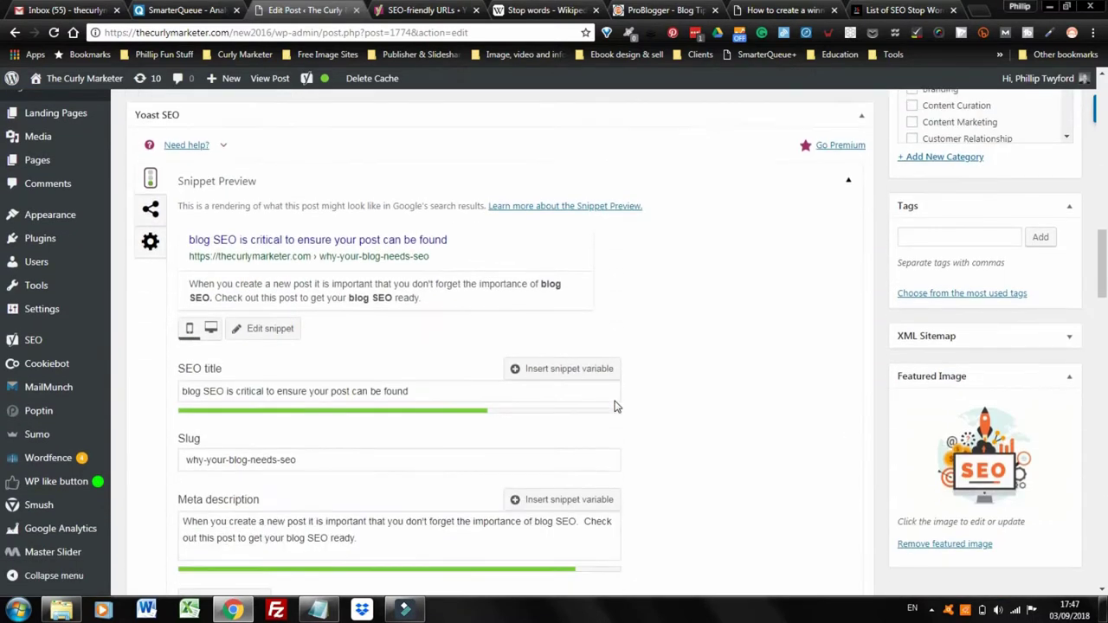
scroll(616, 405, down, 5)
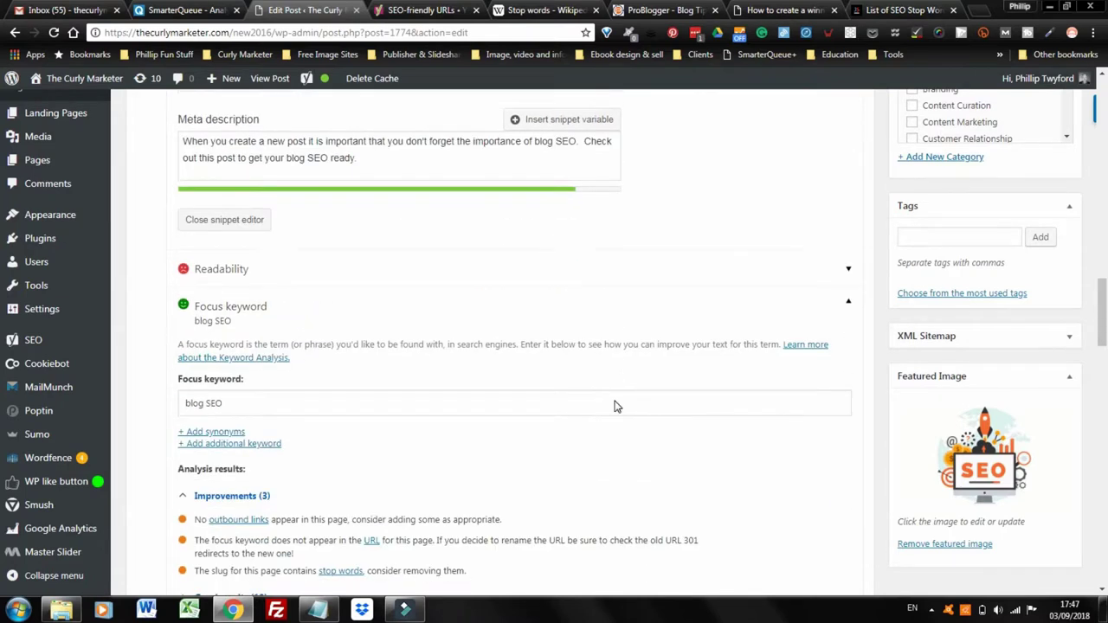
scroll(616, 405, down, 2)
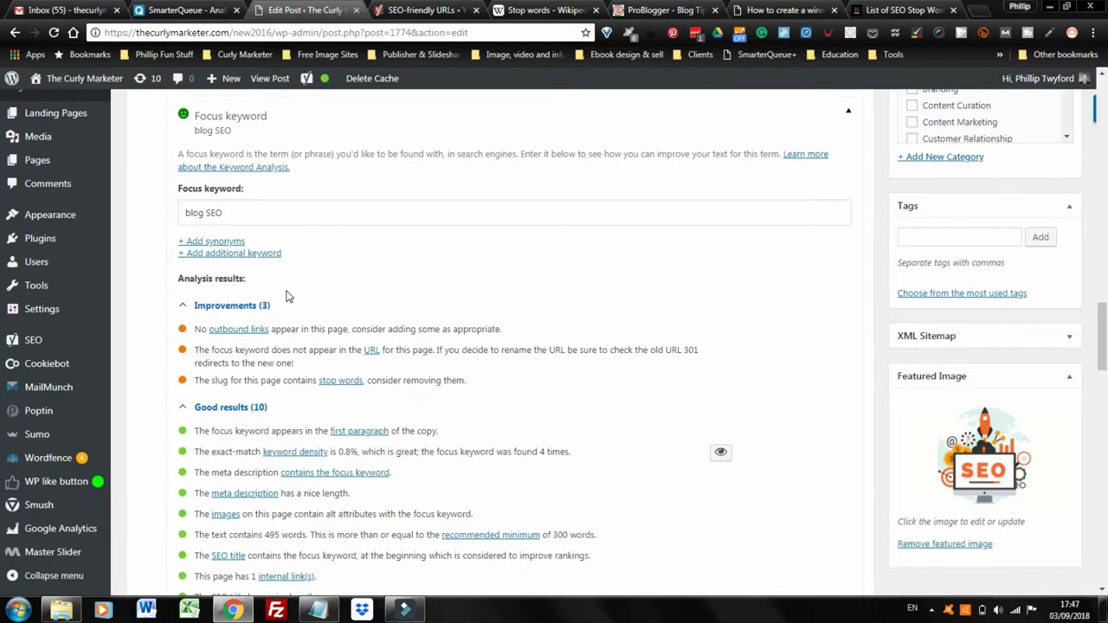
scroll(536, 309, up, 5)
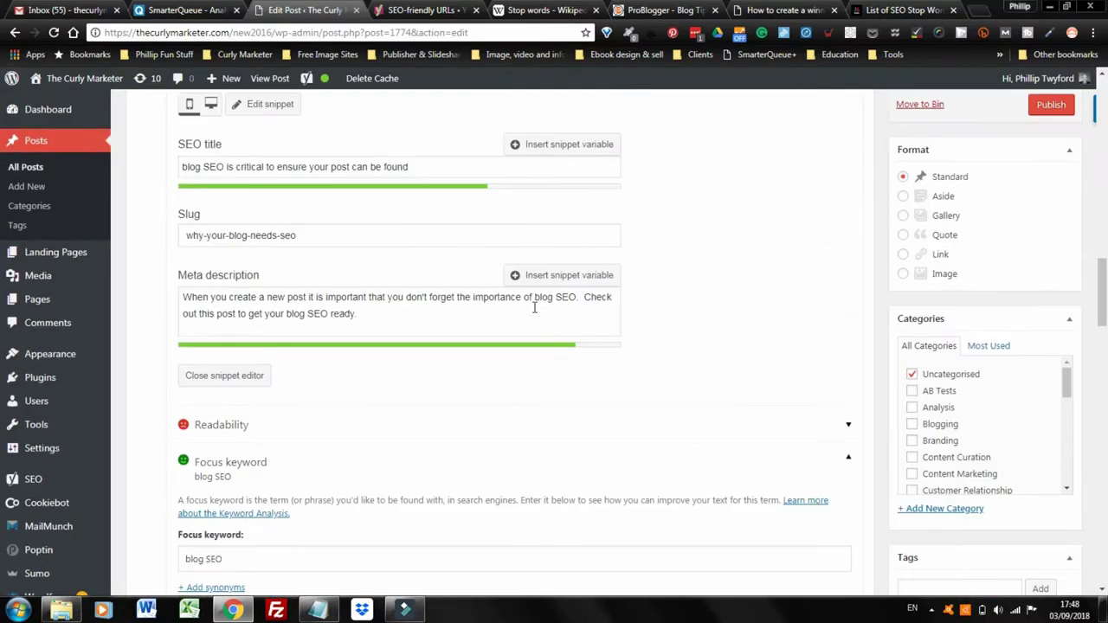
scroll(535, 308, up, 3)
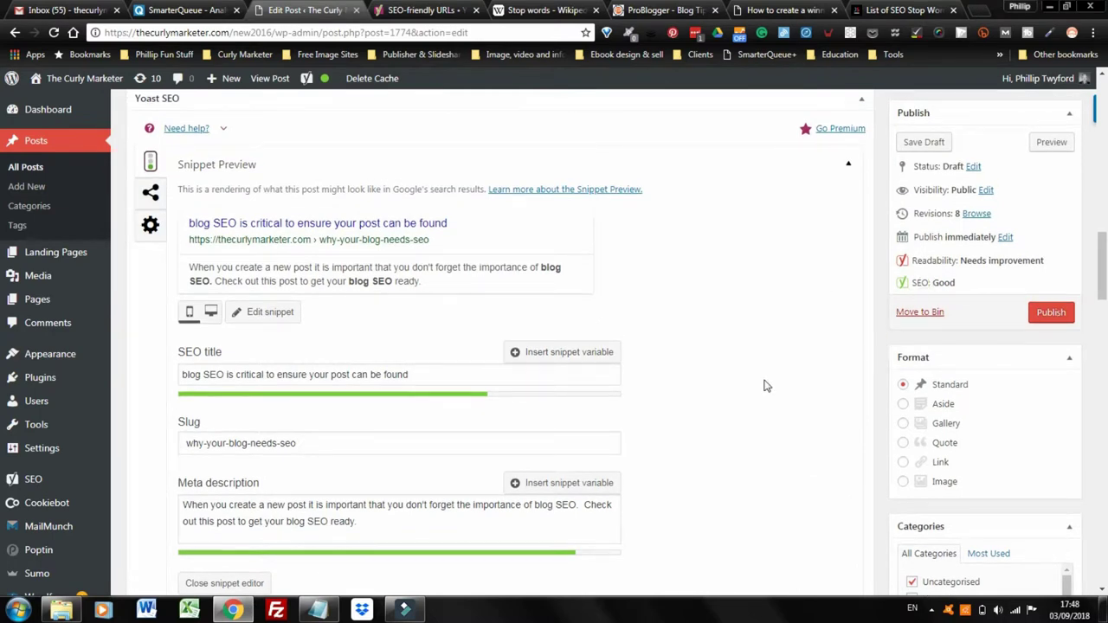
scroll(764, 386, down, 10)
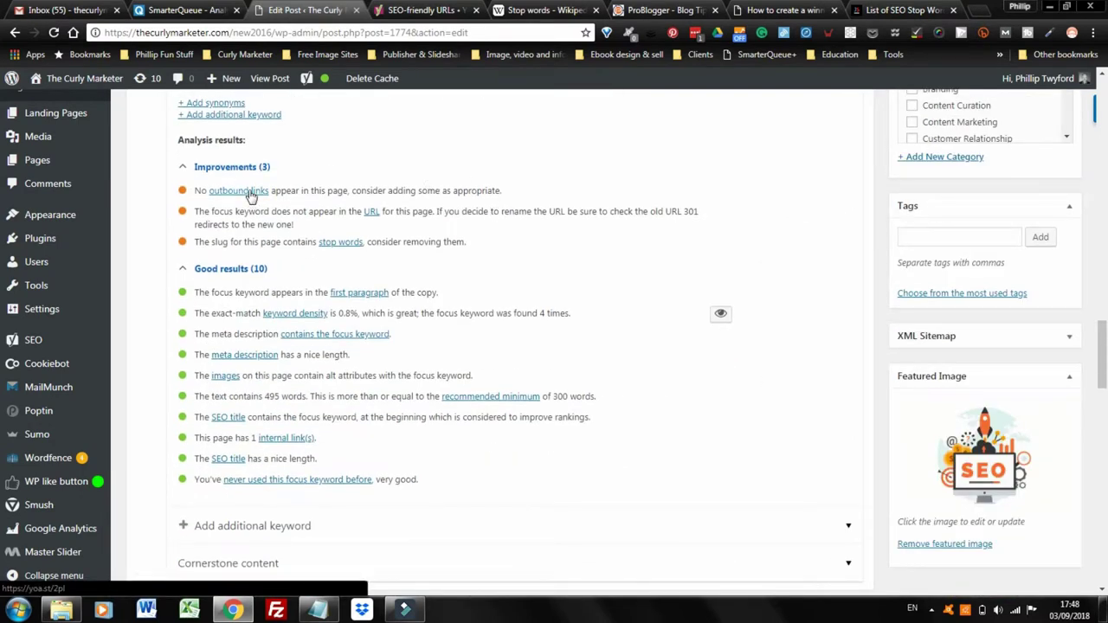
- Switch to the Yoast article "SEO-friendly URLs" and copy its web address
scroll(468, 247, up, 10)
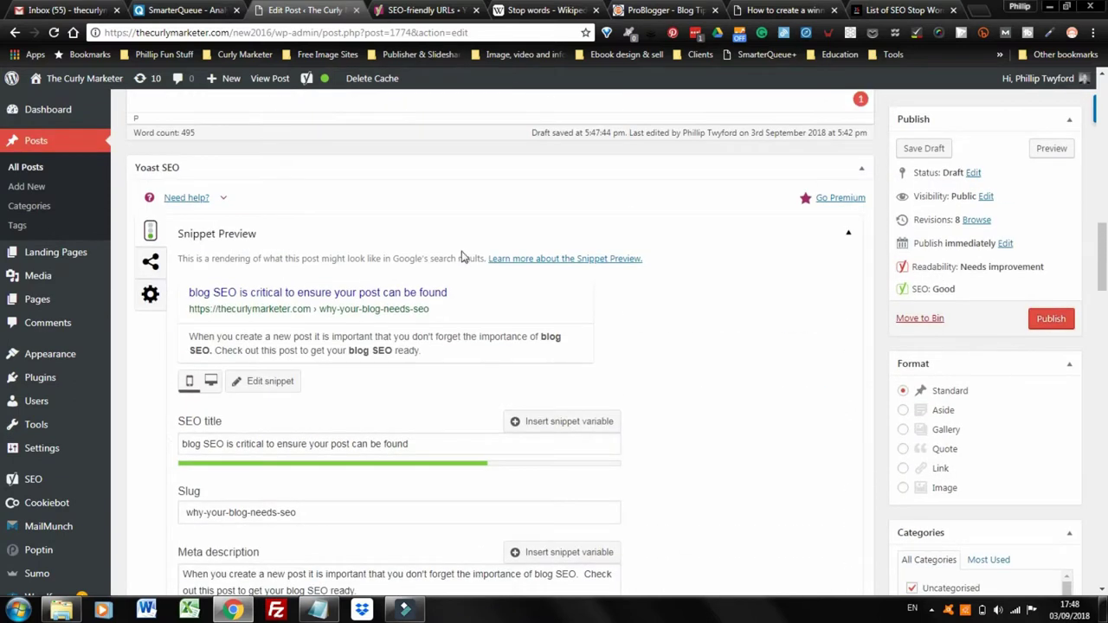
scroll(462, 257, up, 10)
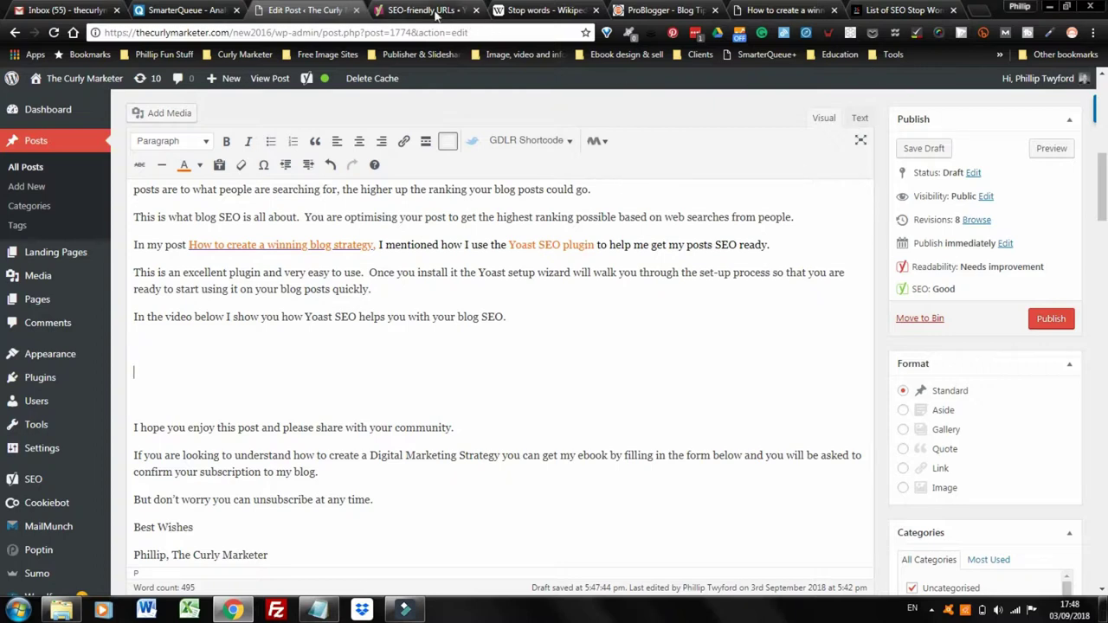
click(436, 12)
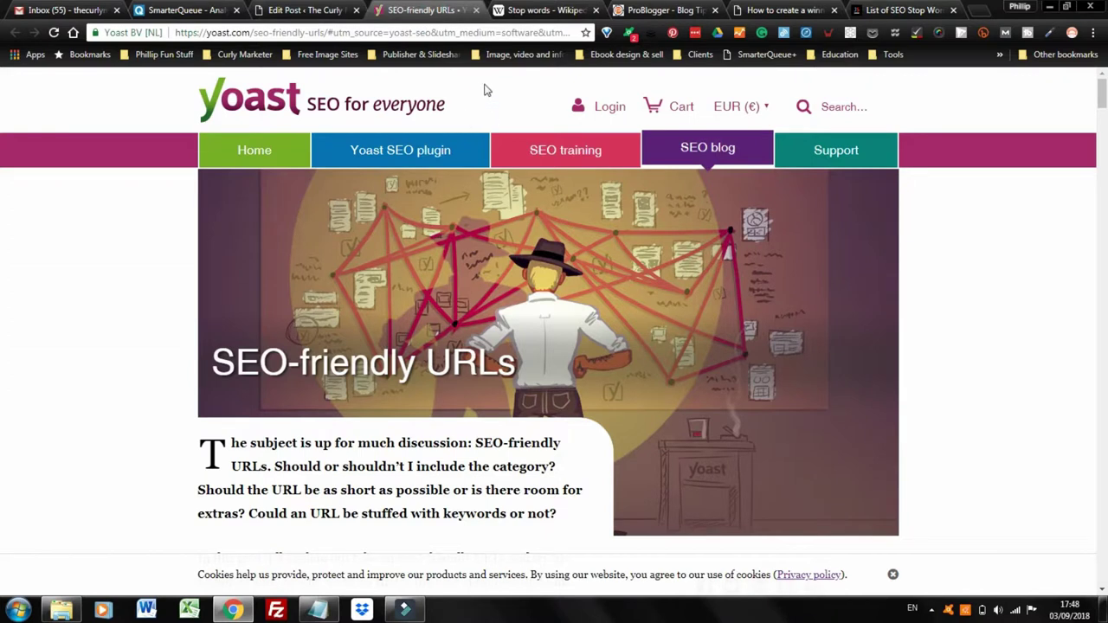
click(254, 35)
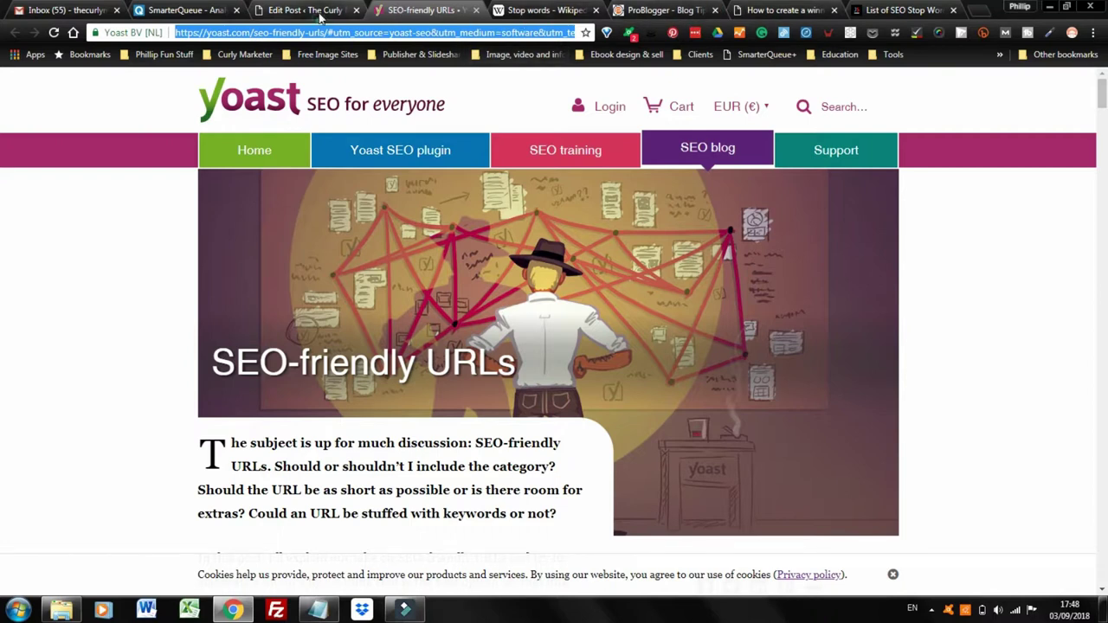
click(313, 11)
drag(593, 248, 512, 248)
click(403, 140)
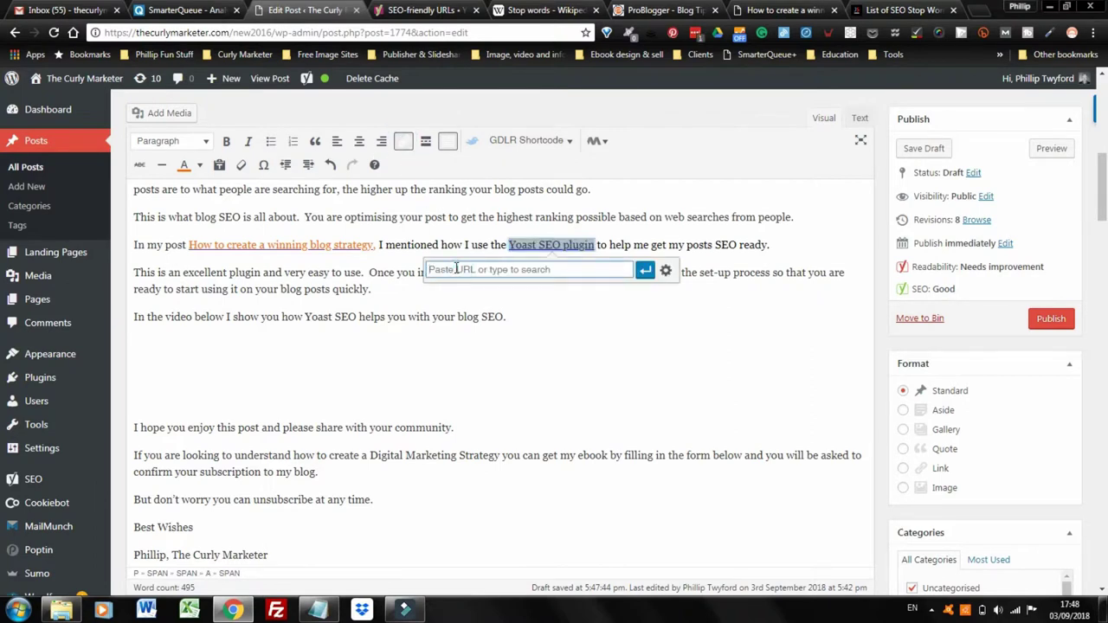
key(ctrl+v)
click(665, 273)
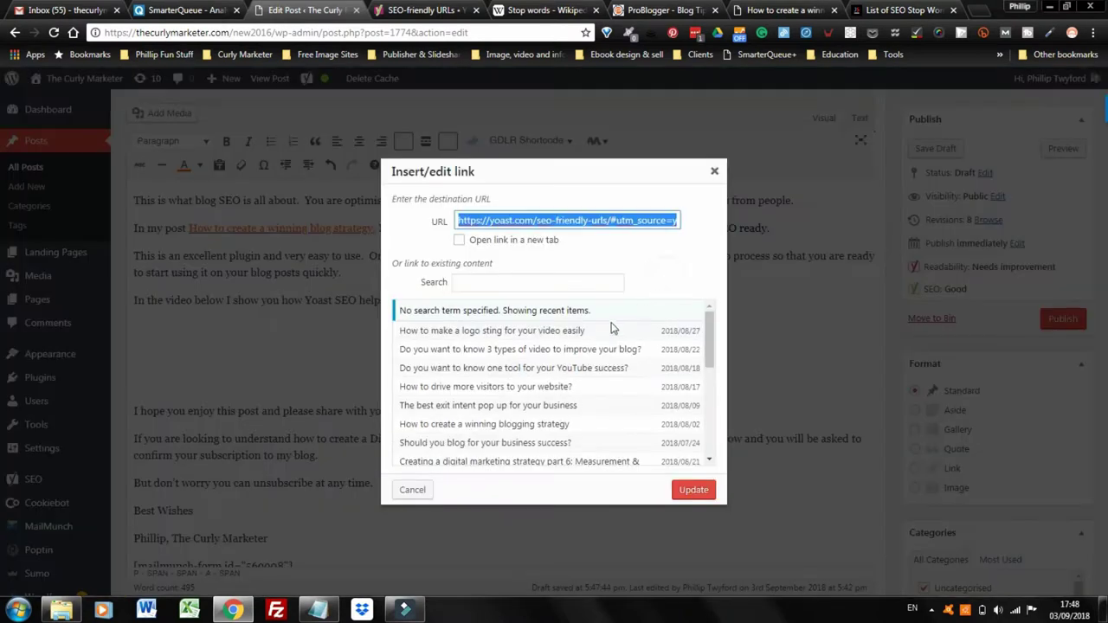
click(459, 240)
click(695, 490)
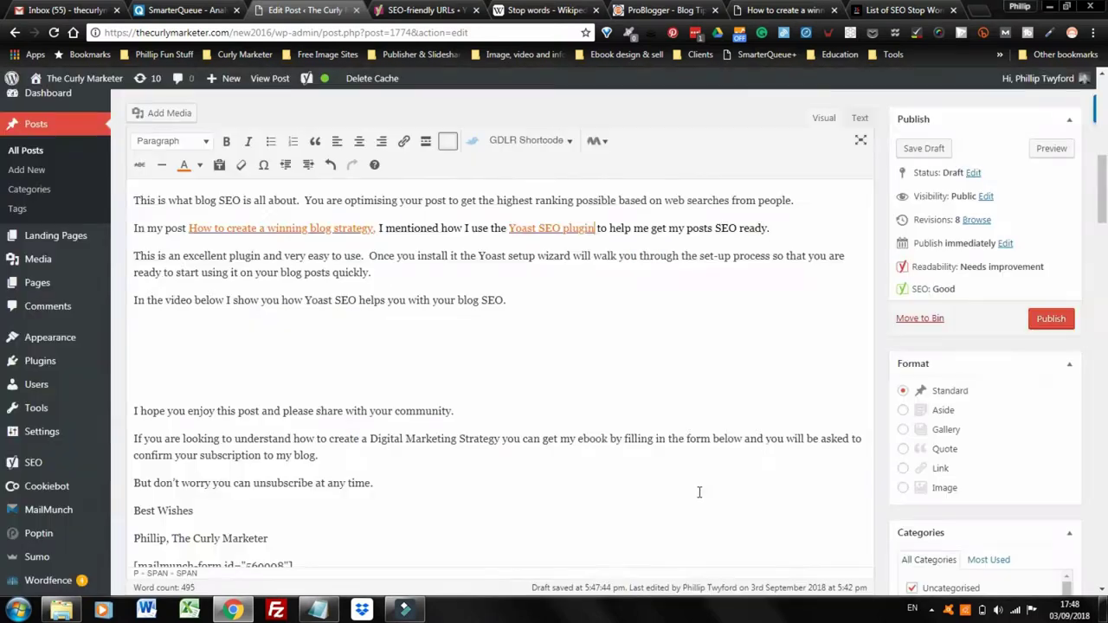
click(680, 389)
- Check the remaining keyword improvements, and change the post's permalink slug to "blog SEO"
scroll(680, 391, down, 10)
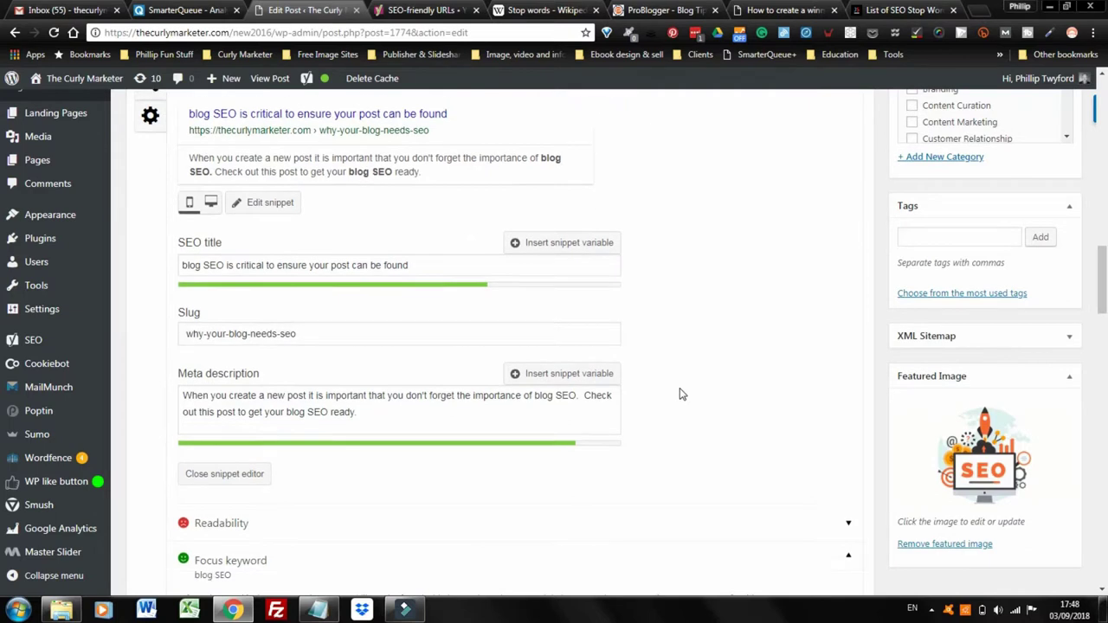
scroll(680, 395, down, 5)
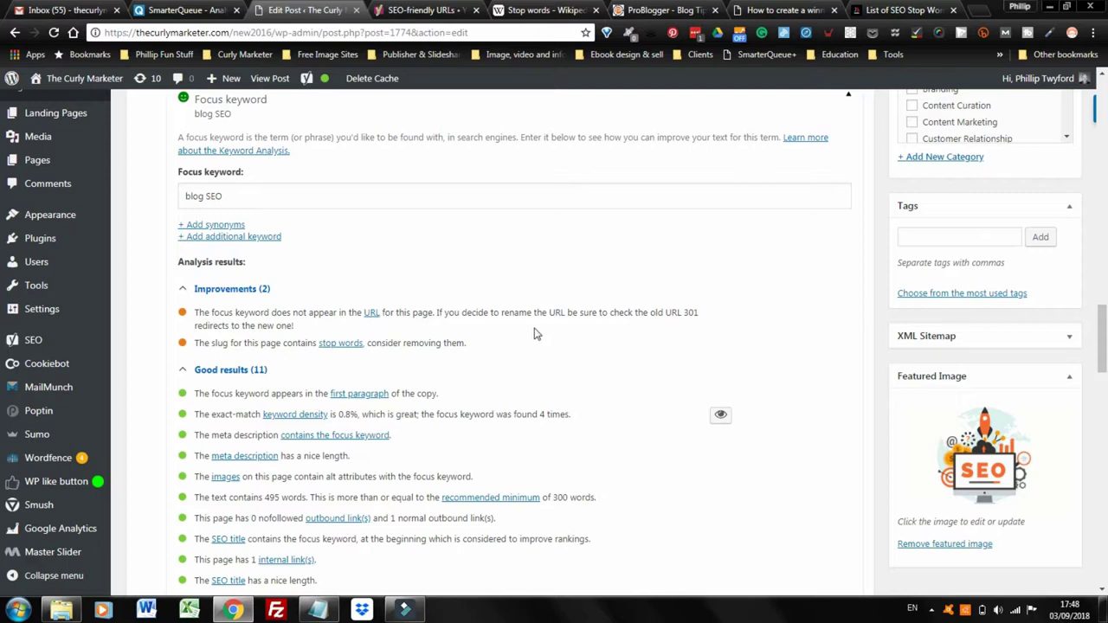
scroll(402, 330, up, 10)
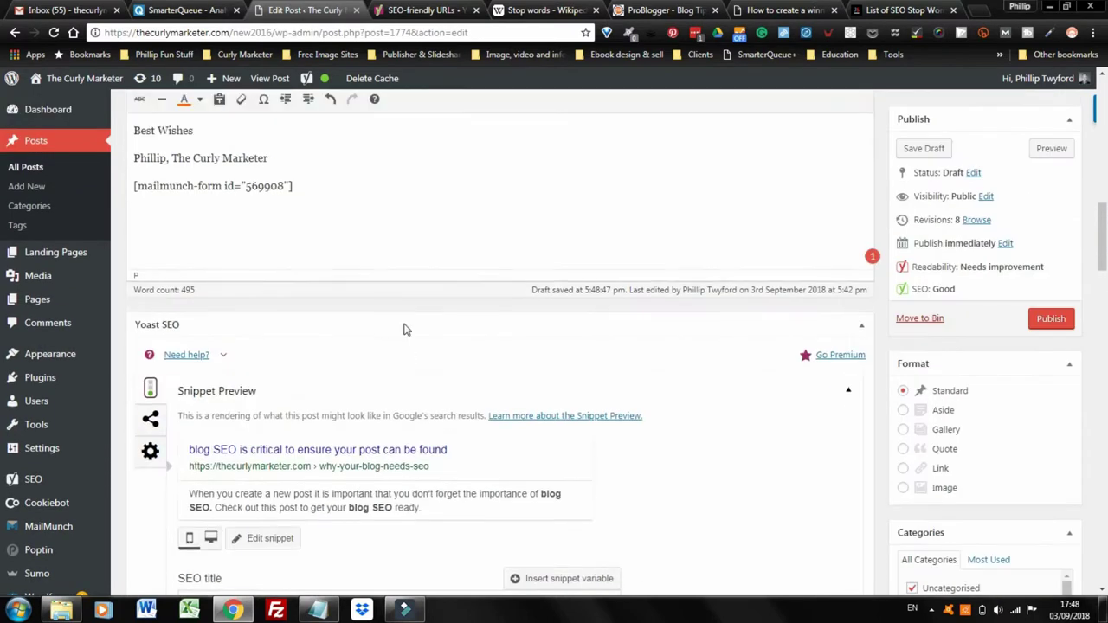
scroll(403, 330, up, 15)
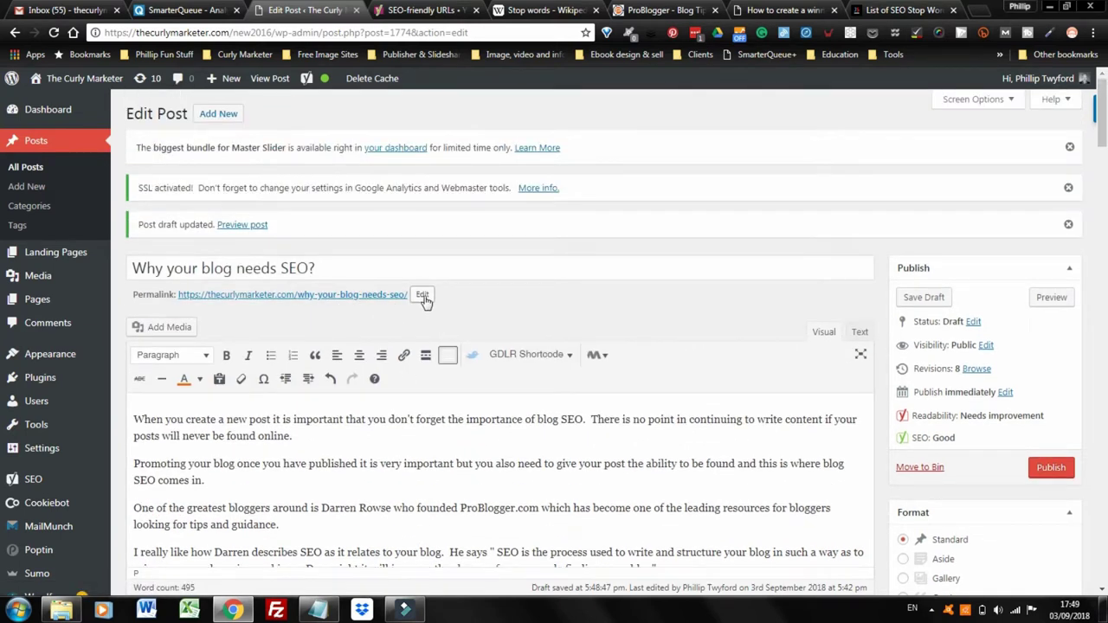
click(422, 295)
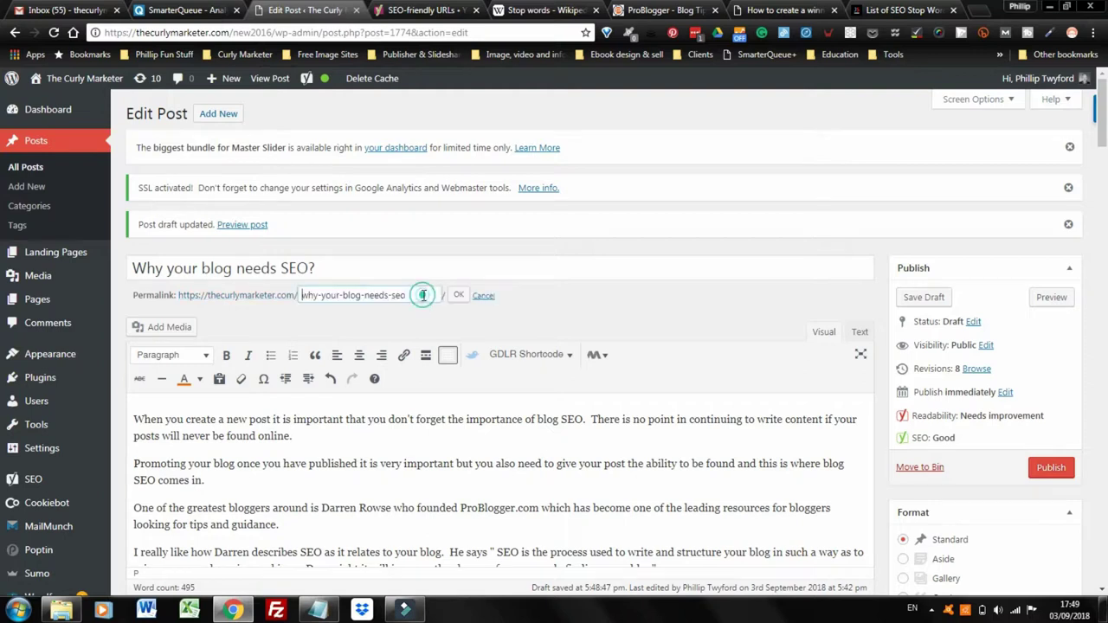
drag(409, 296, 299, 296)
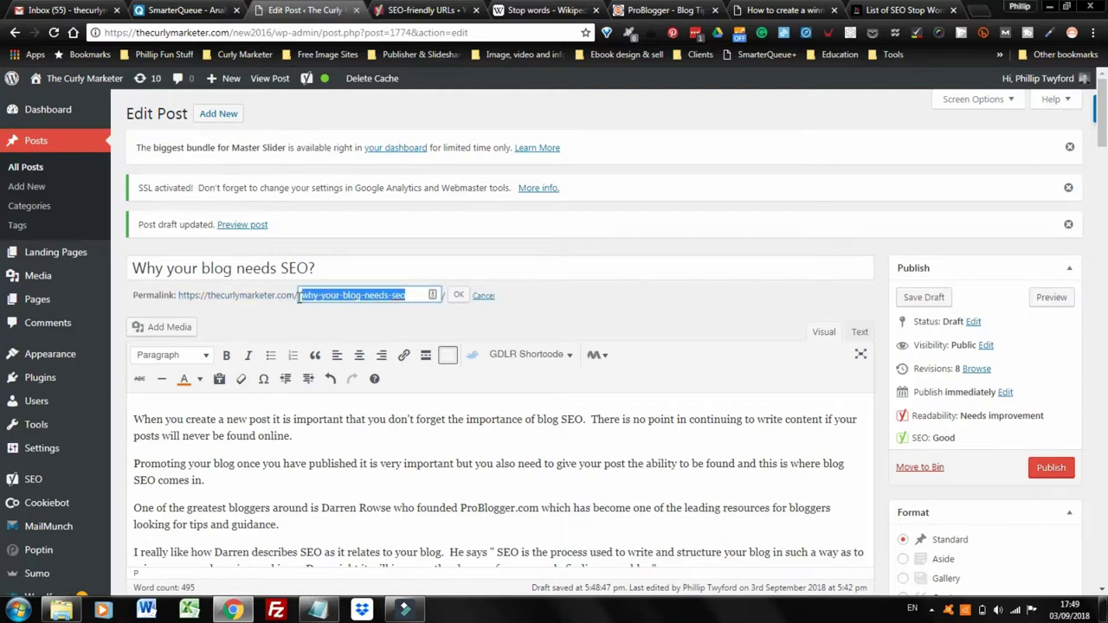
text(blo)
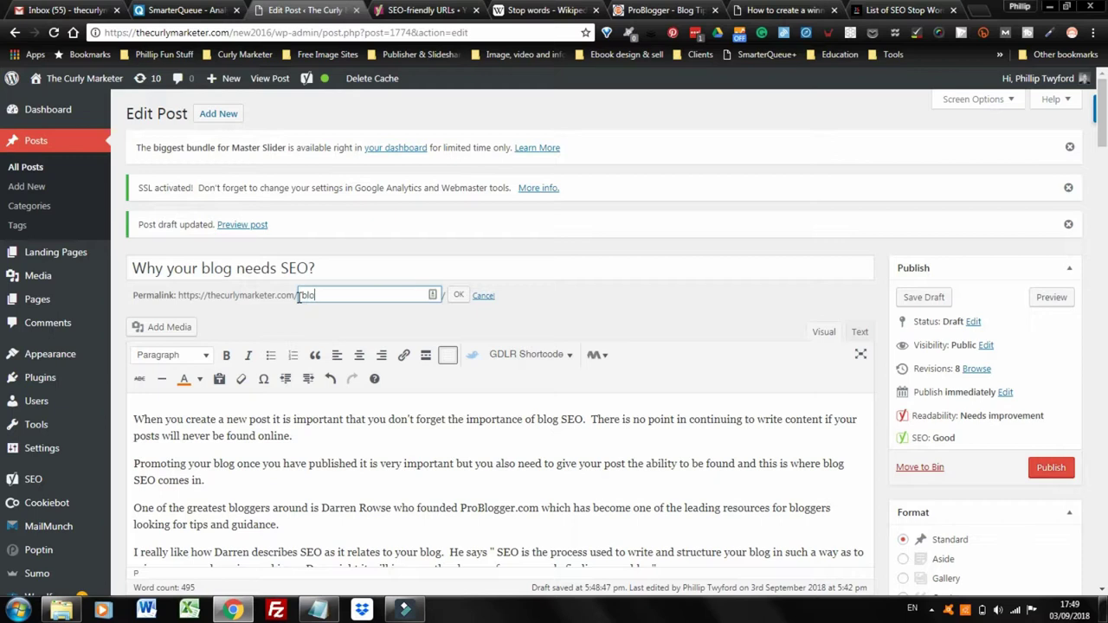
text(g SEO)
click(299, 296)
click(459, 295)
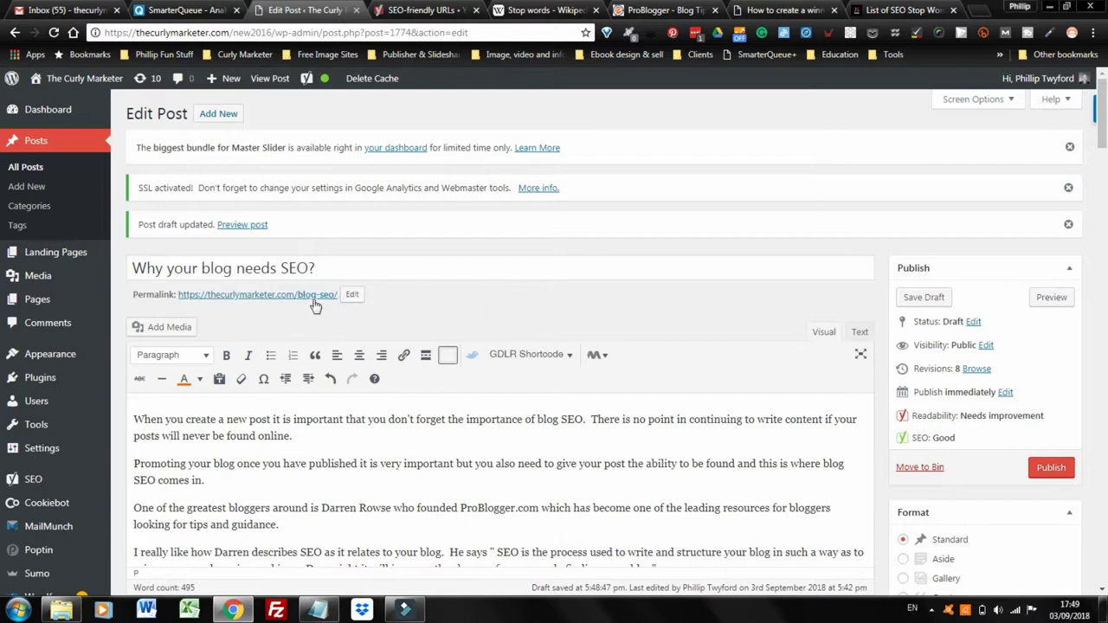
- Review the updated Focus keyword analysis, expanding its good results, and check the slug and snippet fields
scroll(583, 320, down, 1)
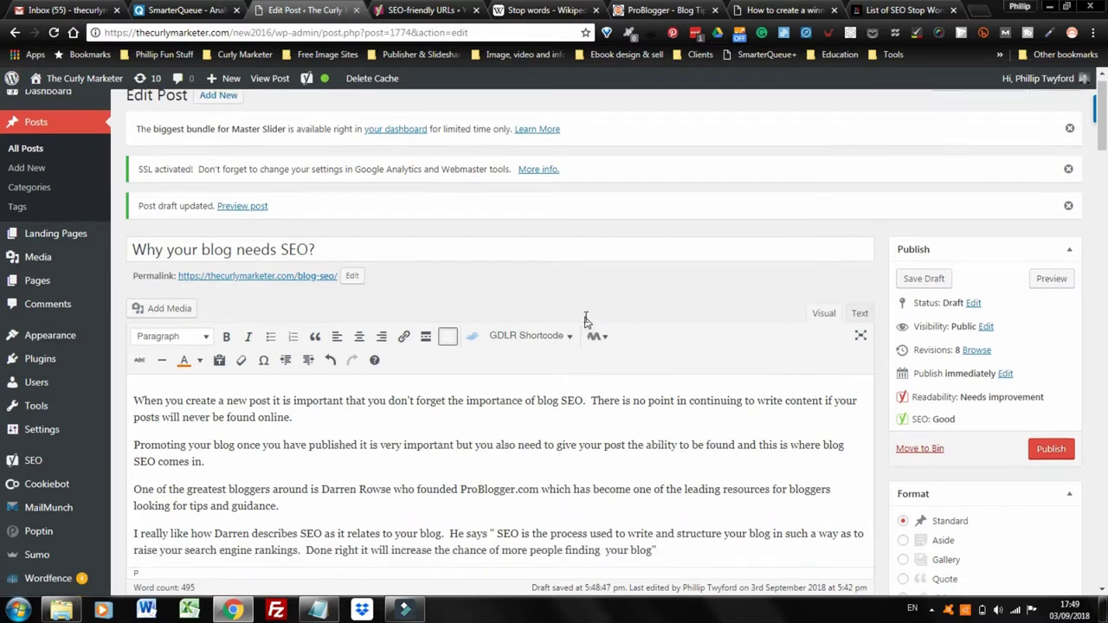
scroll(584, 320, down, 15)
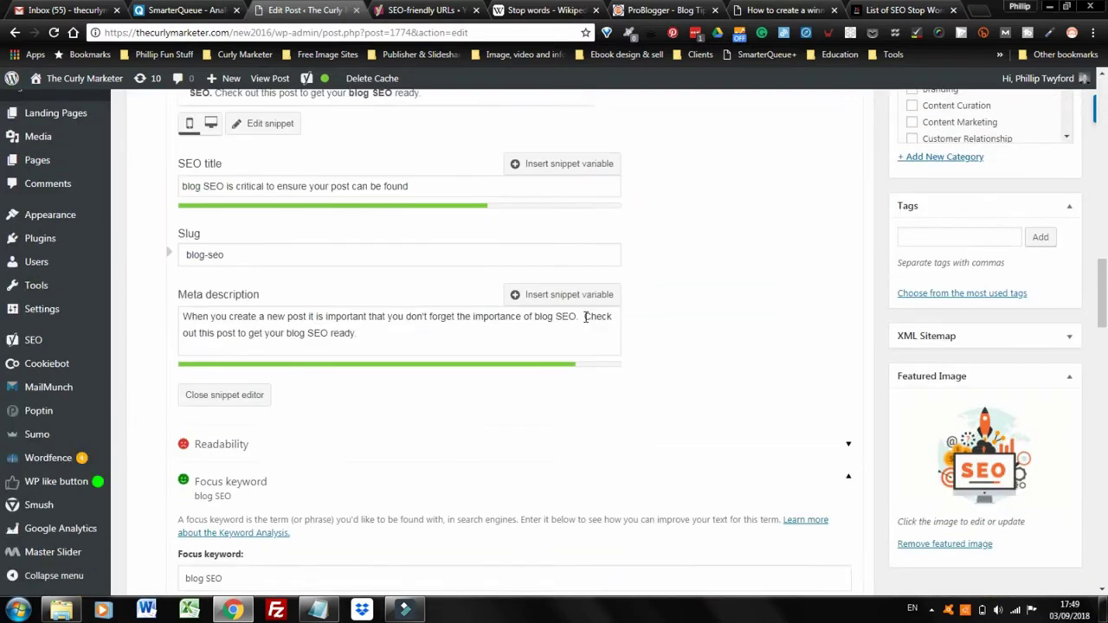
scroll(585, 320, down, 5)
click(518, 248)
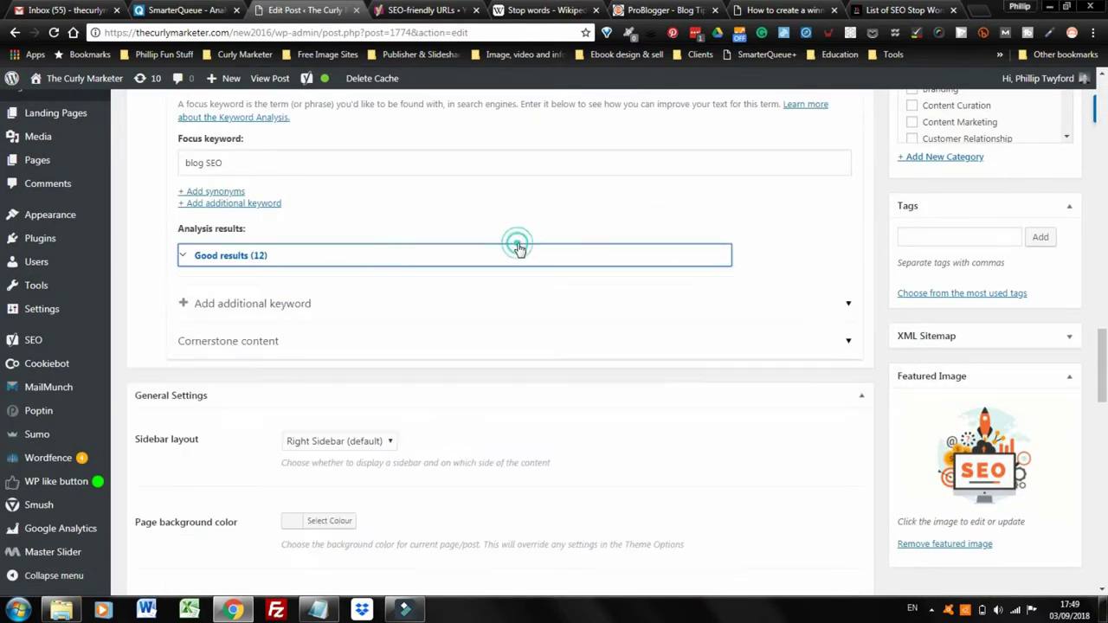
click(517, 248)
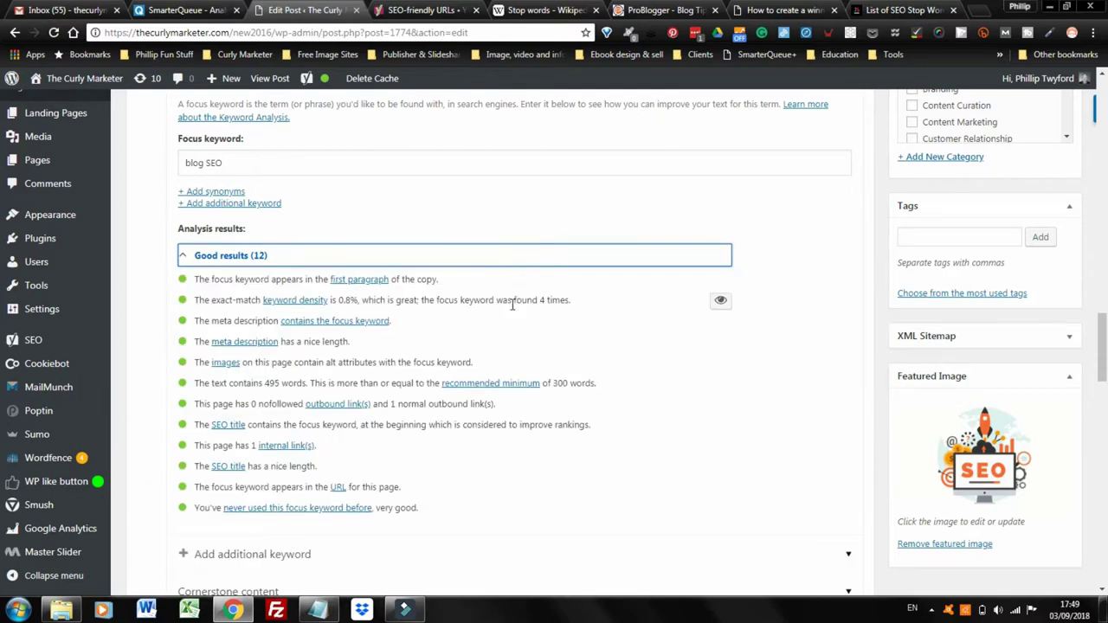
scroll(512, 308, down, 2)
scroll(417, 361, up, 1)
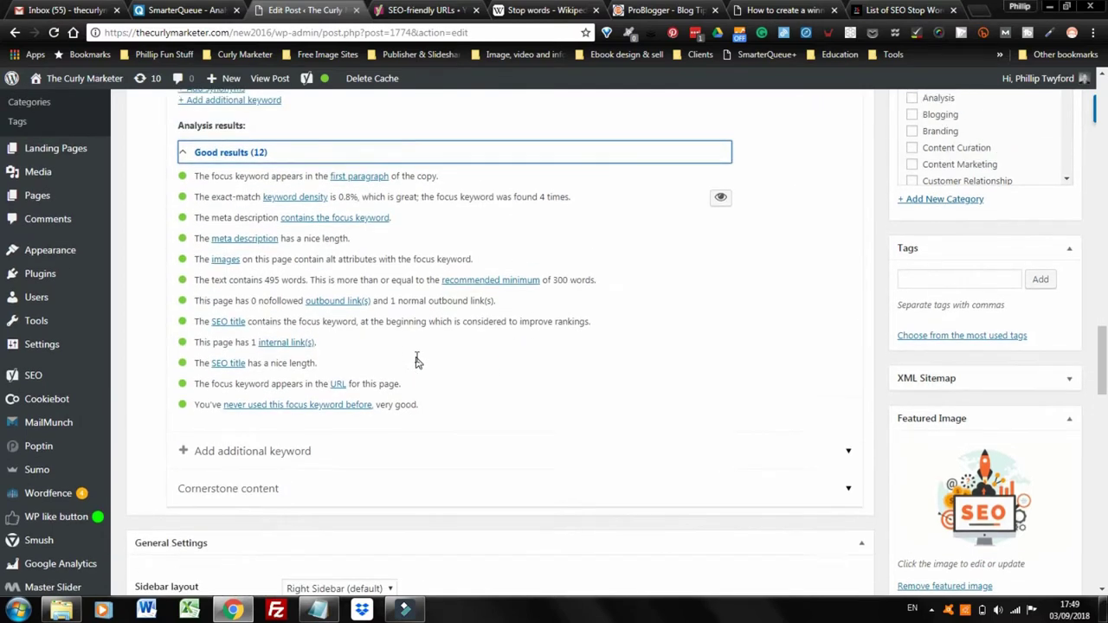
scroll(417, 361, up, 1)
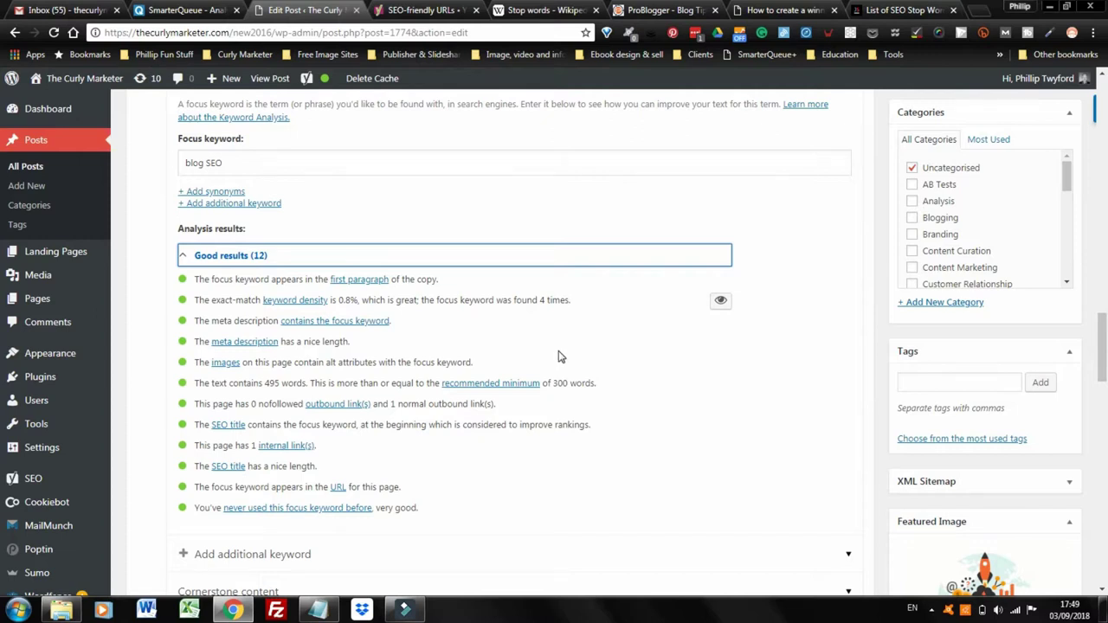
scroll(559, 357, up, 2)
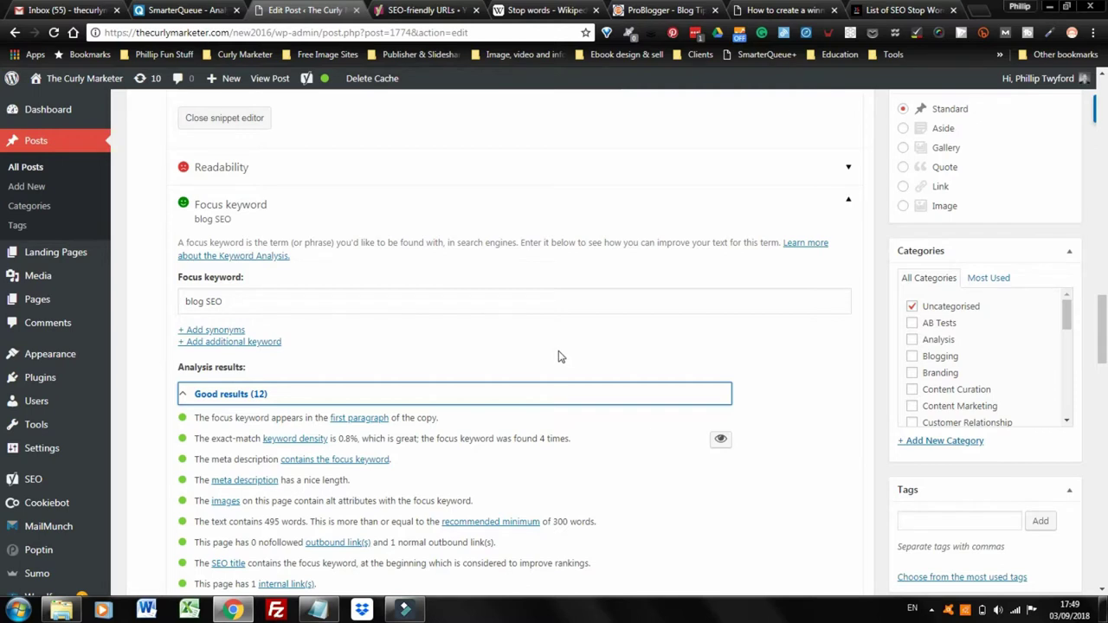
scroll(559, 355, up, 4)
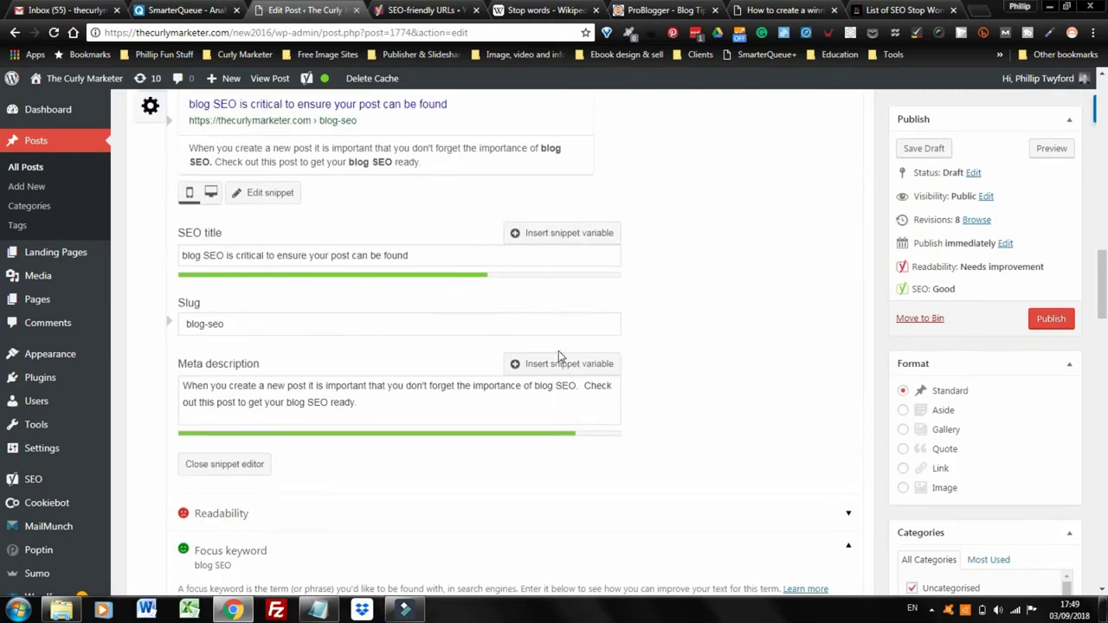